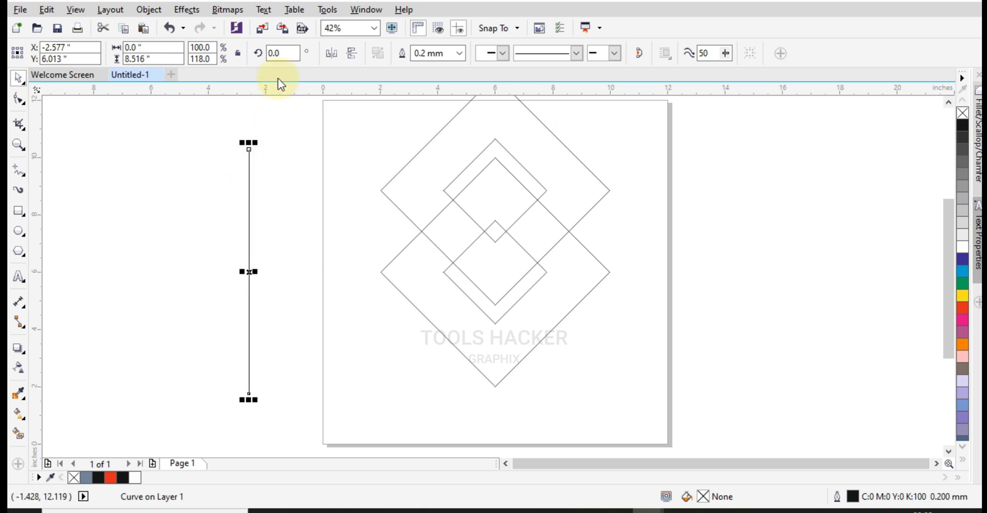
Rotate the copied line by 90 degrees and group it with the vertical line to form a cross.
text(90)
key(Return)
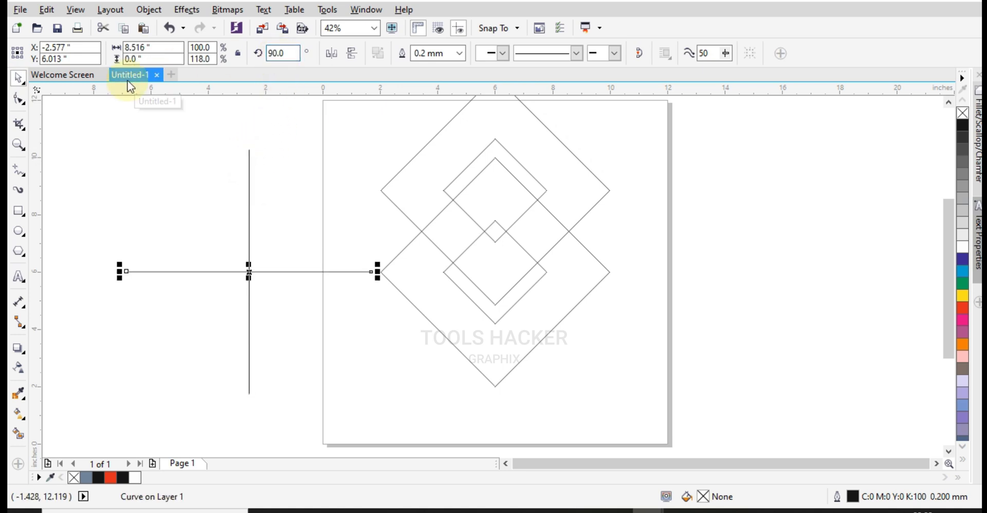
shift+click(249, 202)
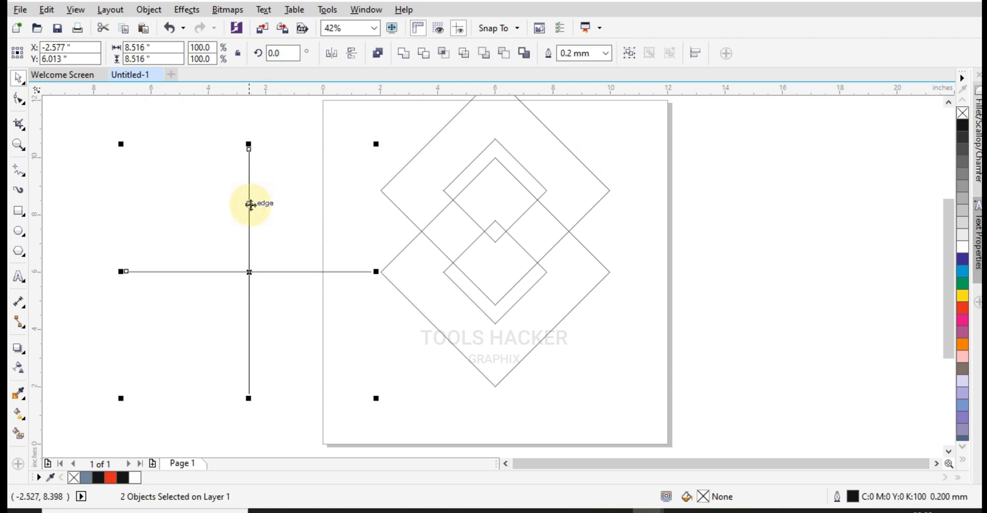
key(ctrl+g)
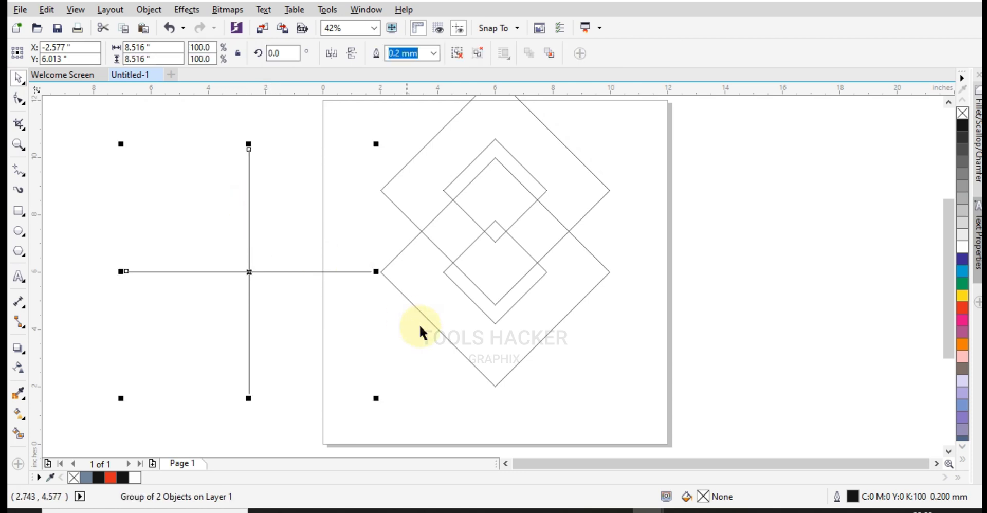
Centre the grouped cross on the lower large diamond and ungroup its two lines.
shift+click(437, 330)
key(c)
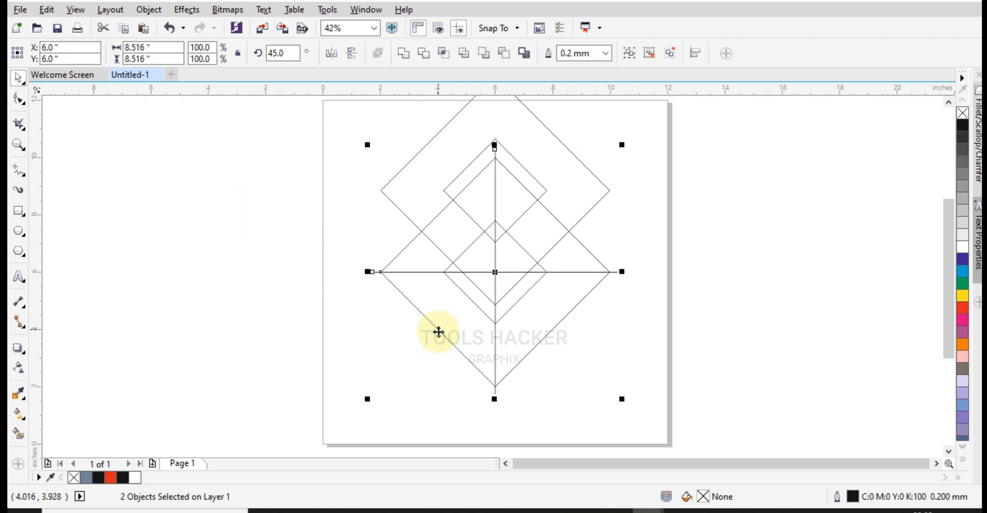
click(630, 322)
click(579, 272)
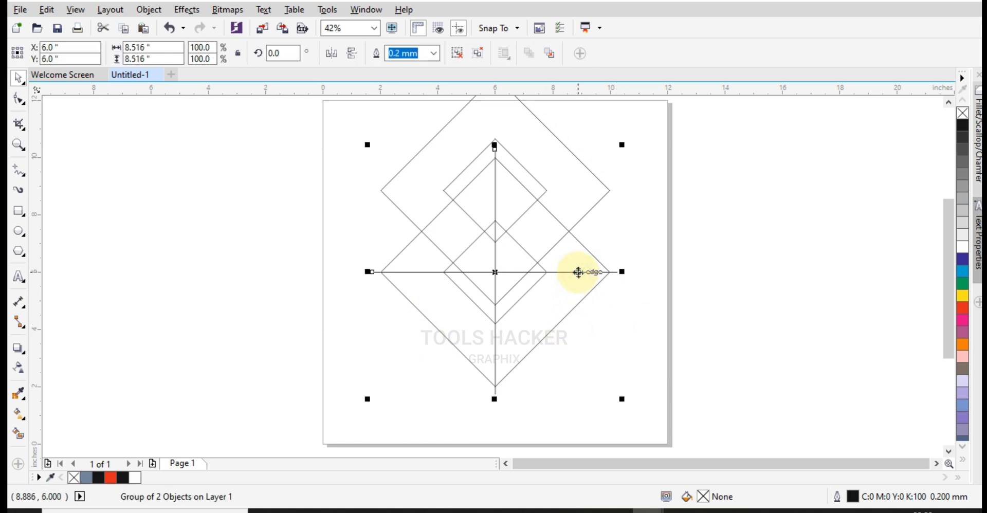
key(ctrl+u)
click(687, 269)
Duplicate the horizontal line and nudge the copy up to Y 7.425 in, where the two large diamonds' sides cross.
click(618, 271)
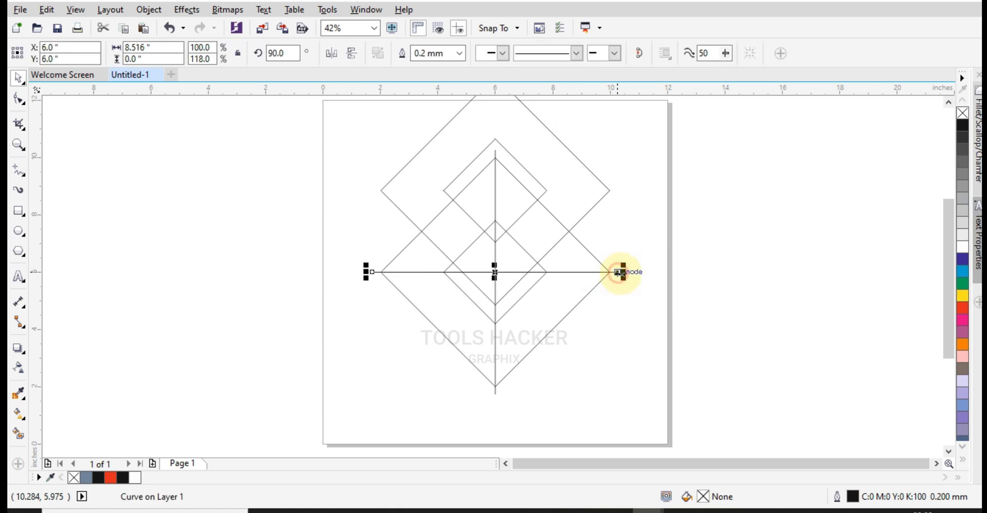
key(KP_Add)
key(Up)
key(Up)
key(Up)
key(Up)
key(Up)
key(Up)
key(Up)
key(Up)
key(Up)
key(Up)
key(Up)
key(Up)
key(Up)
key(Up)
key(Up)
key(Up)
key(Up)
key(Up)
key(Up)
key(Up)
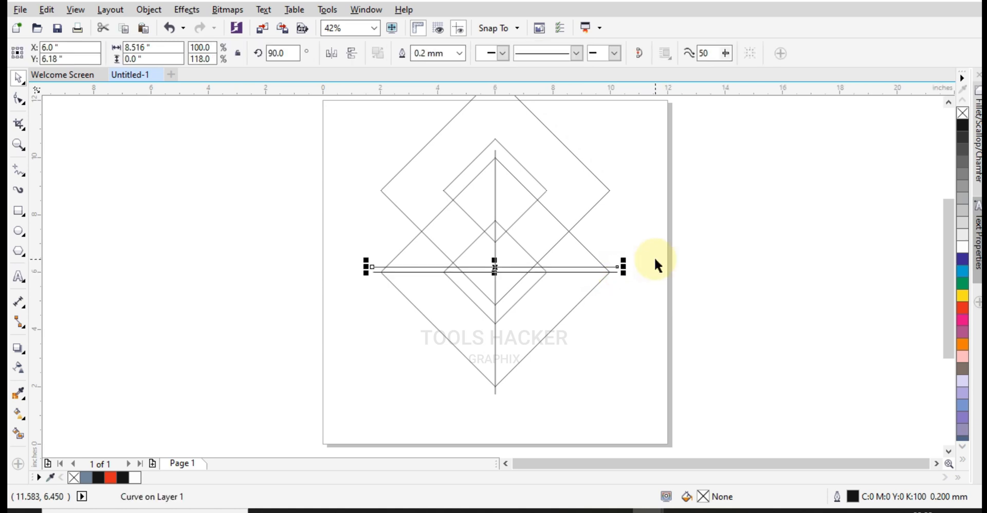
key(Up)
key(Up)
key(Up)
key(Up)
key(Up)
key(Up)
key(Up)
key(Up)
key(Up)
key(Up)
key(Up)
key(Up)
key(Up)
key(Up)
key(Up)
key(Up)
key(Up)
key(Up)
key(Up)
key(Up)
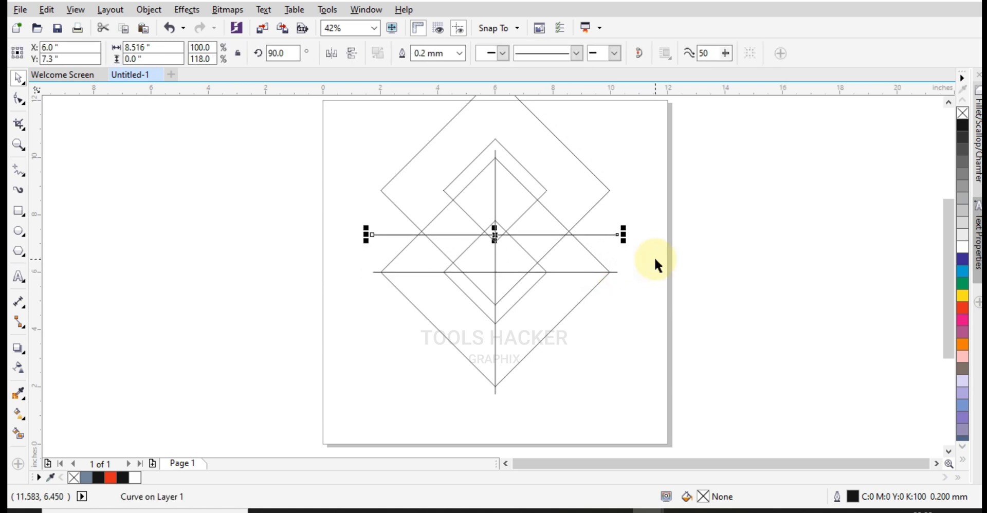
key(Up)
key(Up)
key(Up)
key(Up)
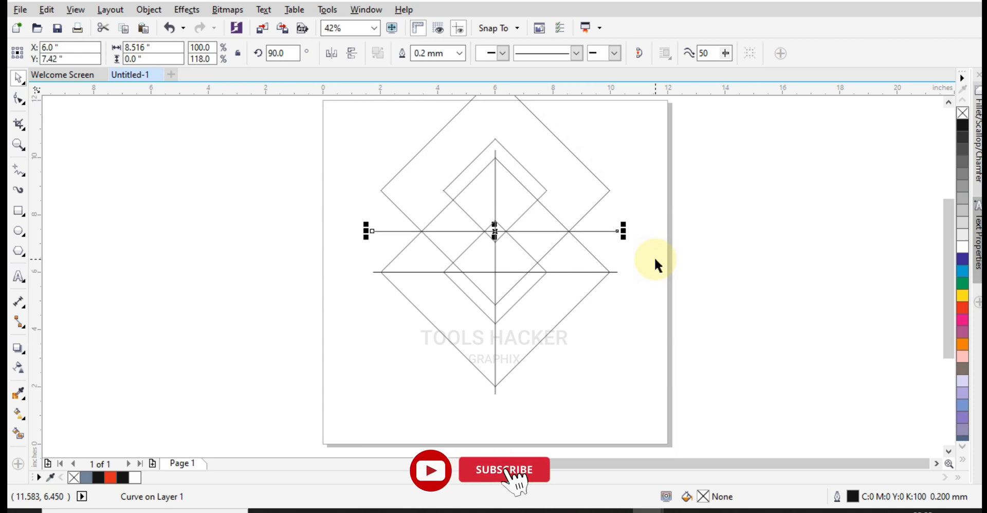
scroll(561, 252, up, 5)
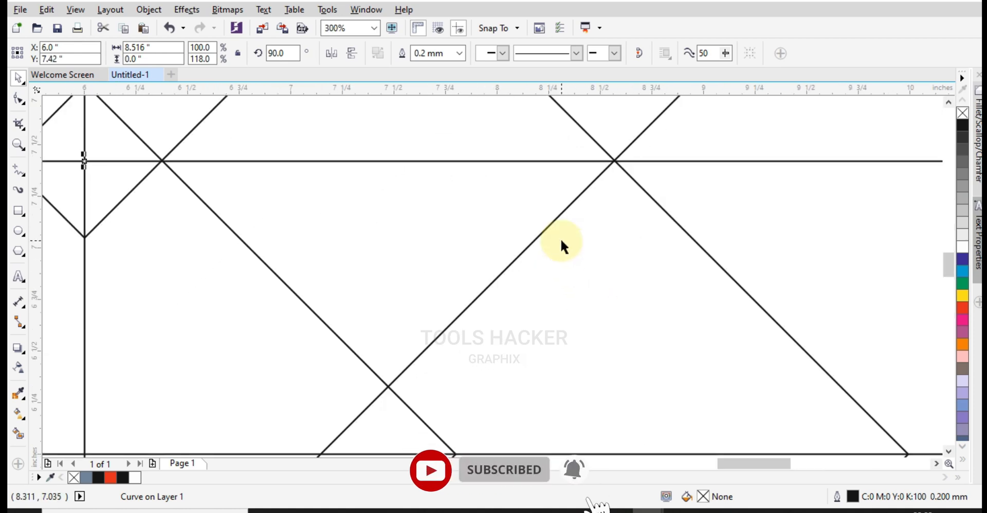
key(Up)
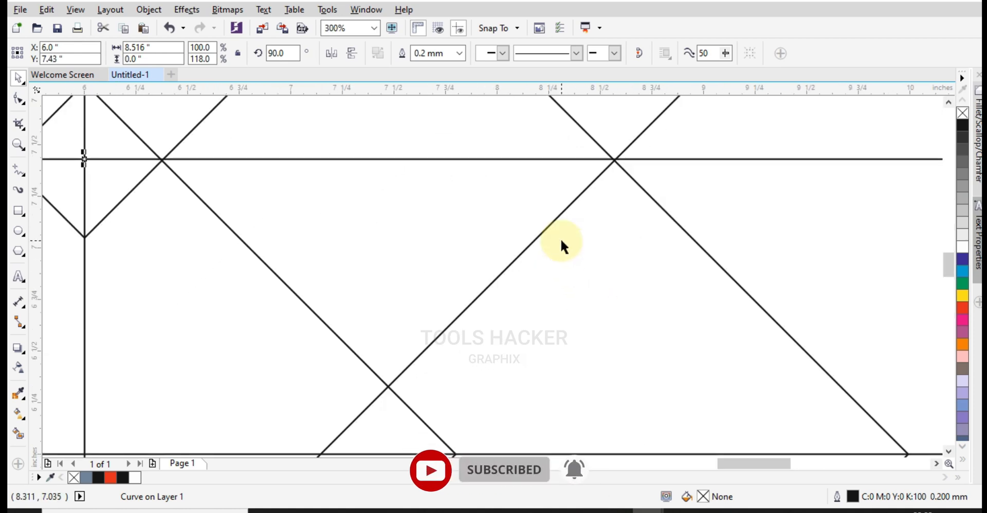
key(Down)
scroll(600, 200, down, 5)
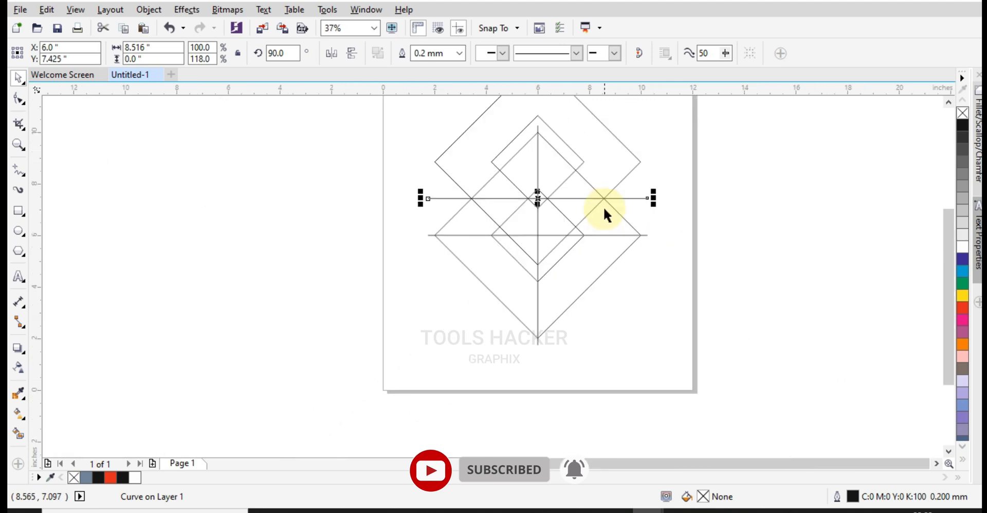
click(716, 206)
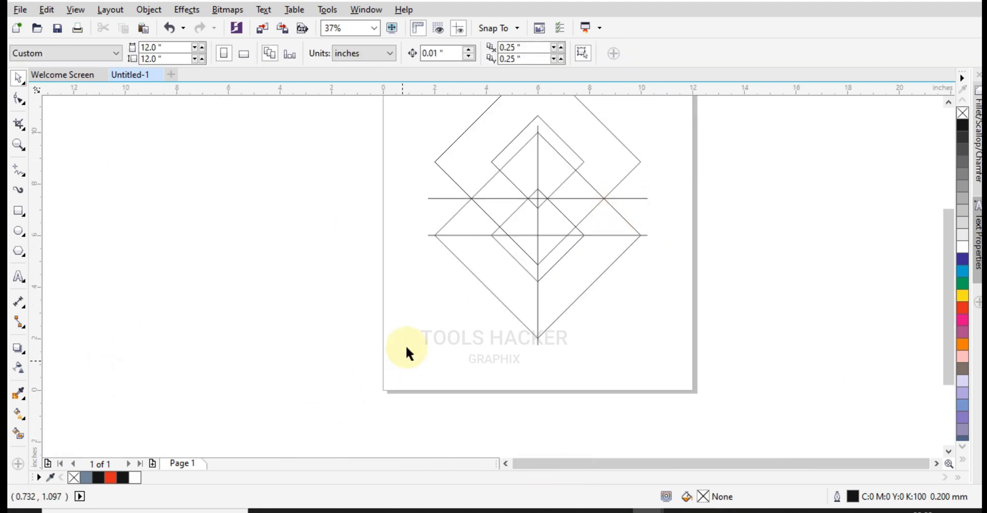
Draw a freehand polyline between the large diamonds' two crossings, through the lower small diamond's left corner, the large diamond's bottom tip and the small diamond's right corner.
scroll(486, 227, up, 2)
scroll(448, 206, down, 2)
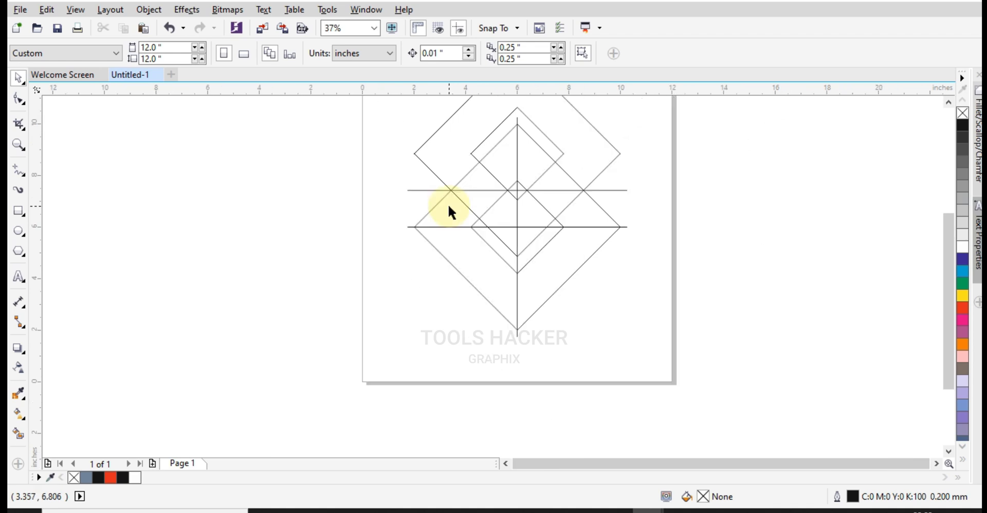
click(18, 171)
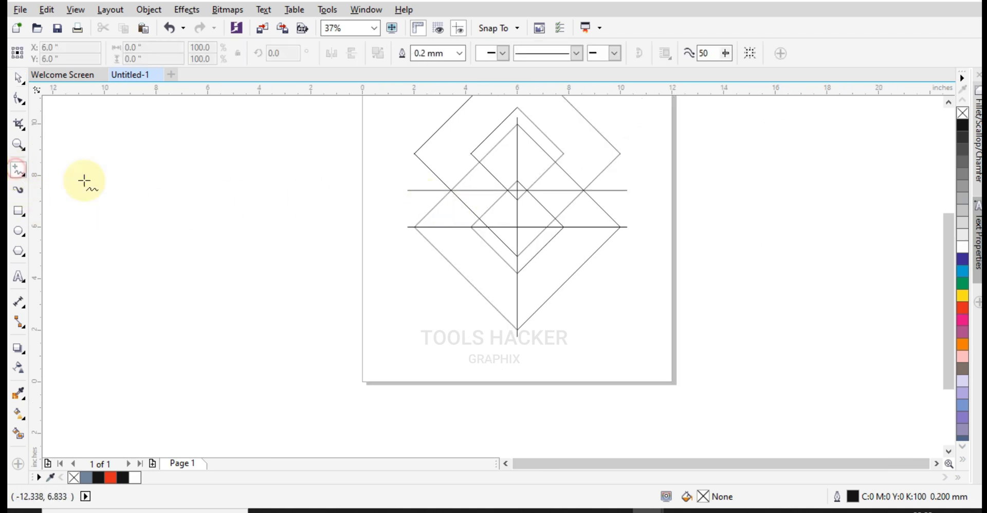
click(451, 191)
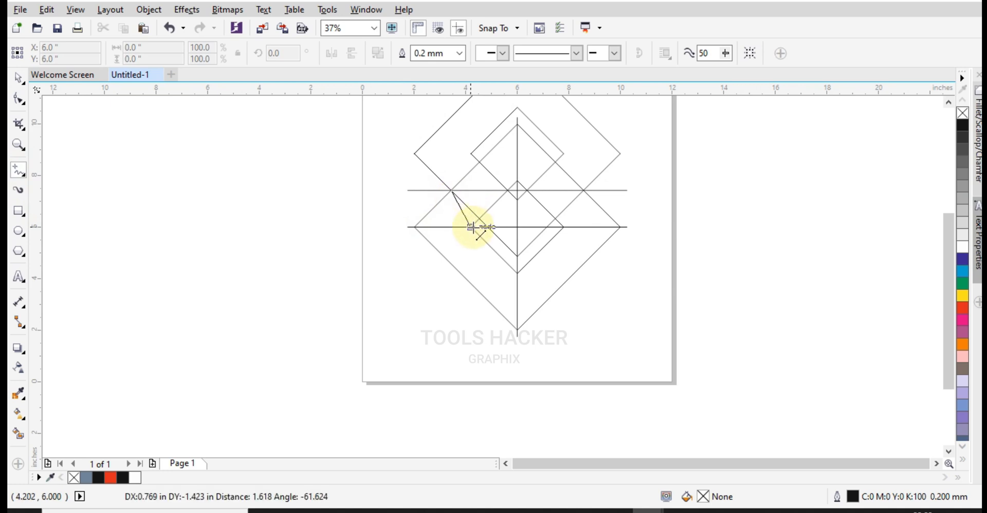
click(472, 226)
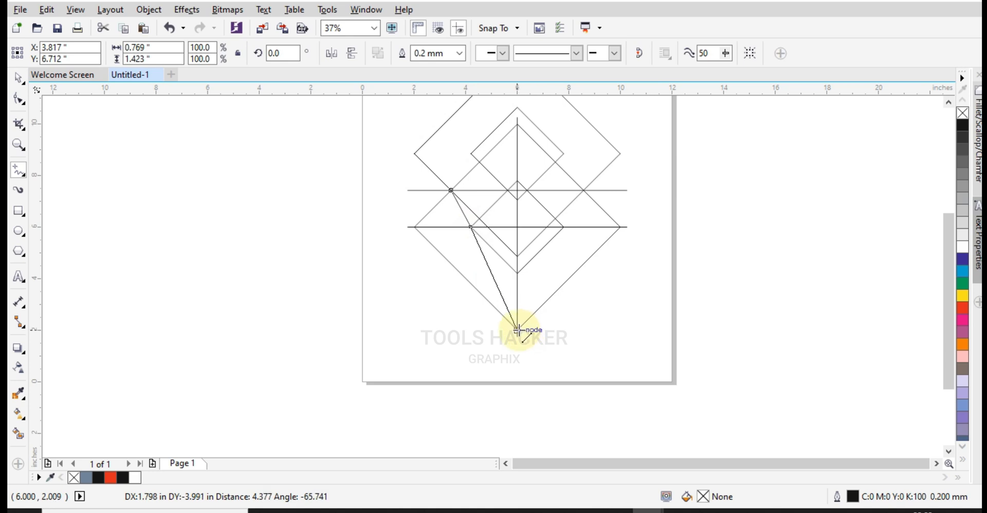
click(518, 329)
click(518, 330)
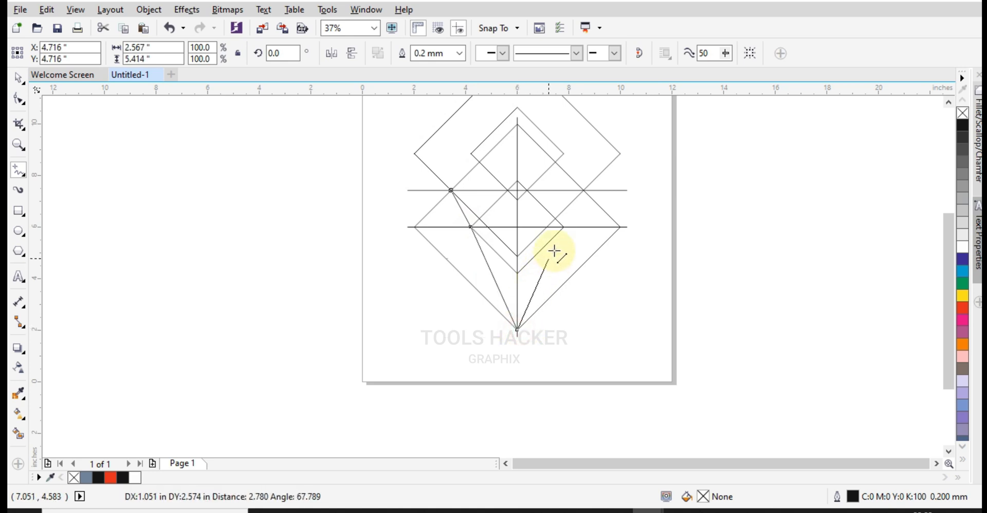
click(564, 230)
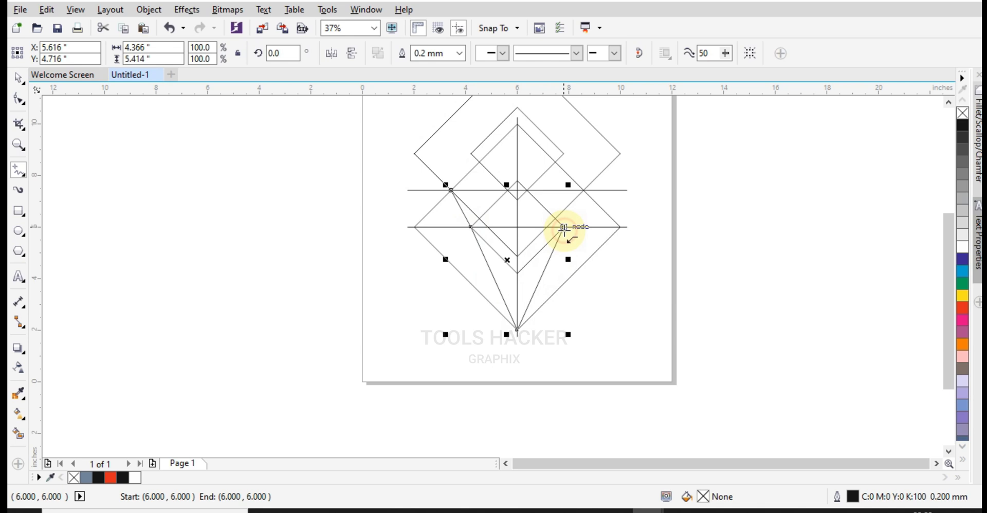
click(585, 191)
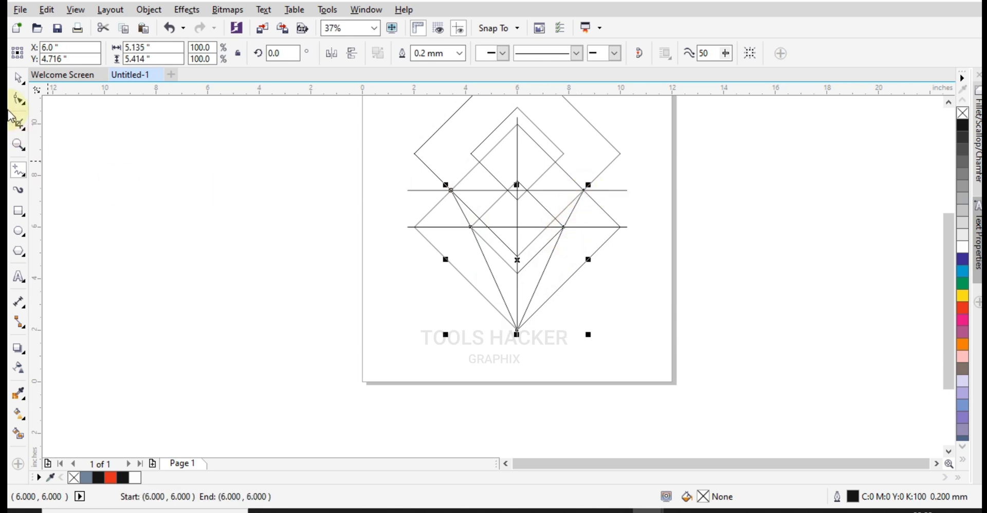
click(17, 78)
click(126, 135)
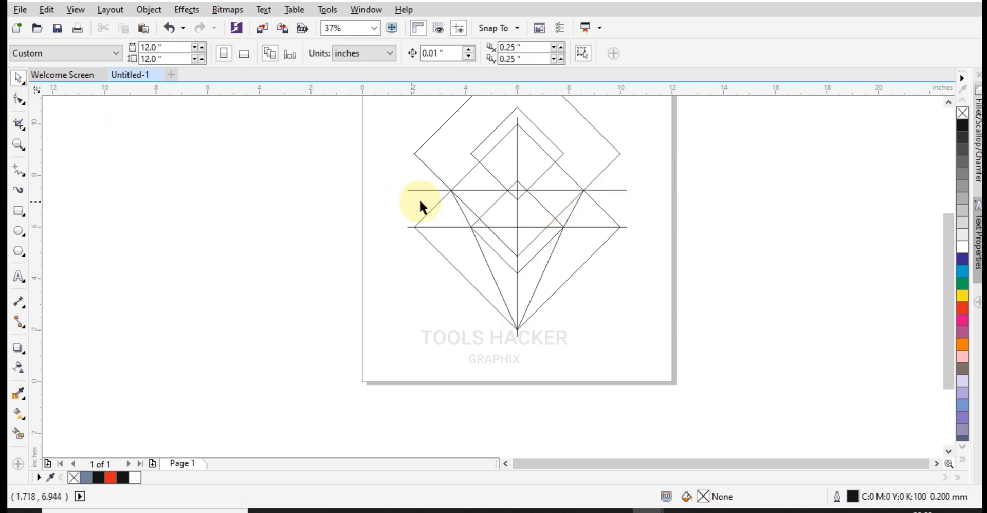
Smart-fill the gem's lower and outer side facets with blue-grey C40 M20 Y0 K40 and a 0.2 mm black outline.
scroll(530, 211, up, 2)
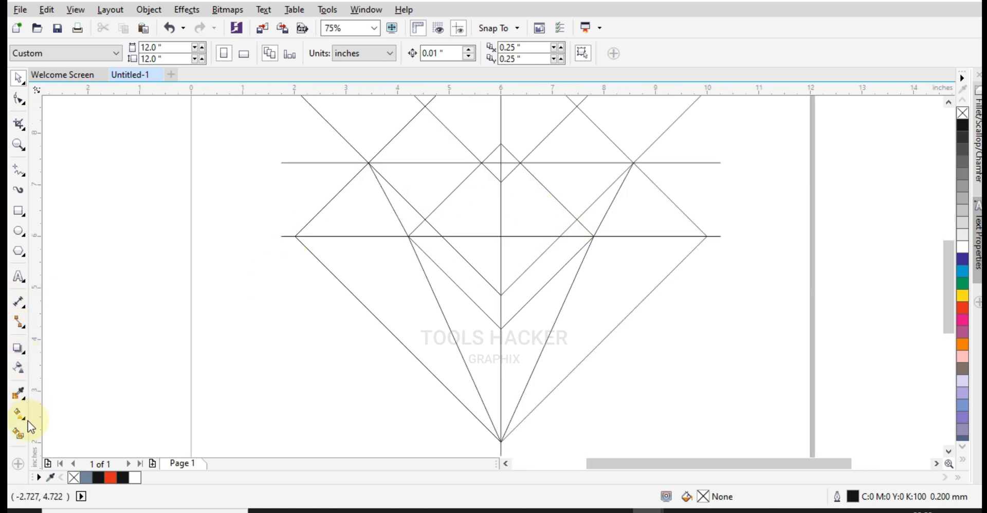
click(18, 433)
click(396, 286)
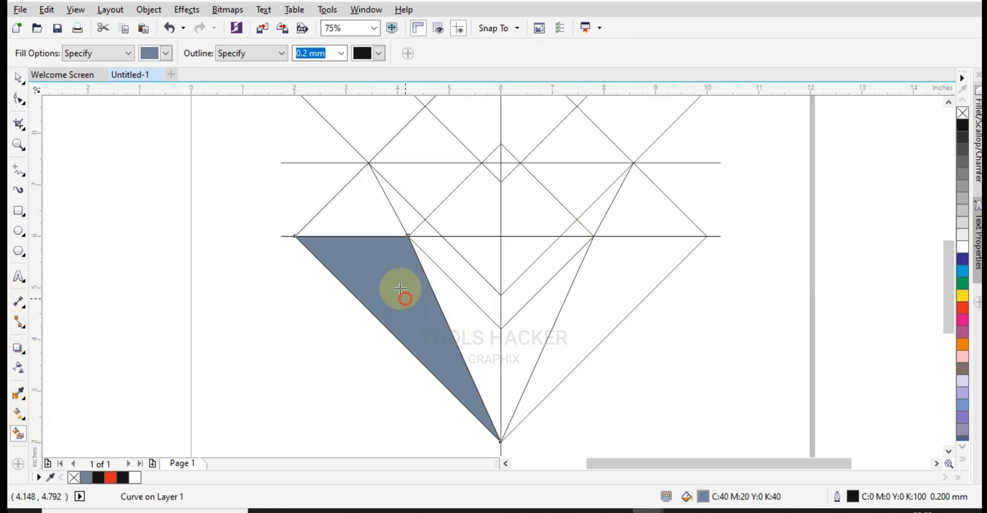
click(465, 327)
click(513, 358)
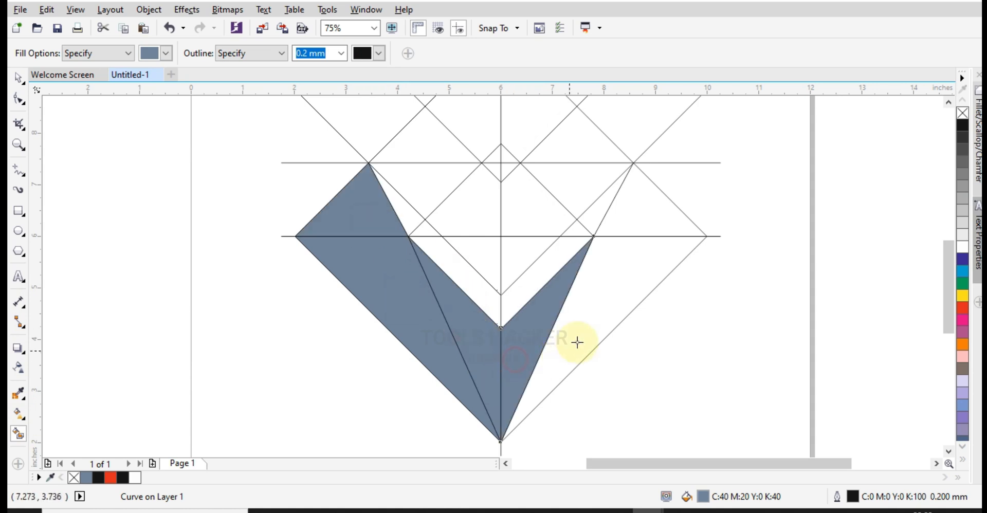
click(576, 342)
click(615, 226)
Smart-fill the gem's upper and central facets with the same blue-grey, leaving the V-shaped band and top notch empty.
click(412, 216)
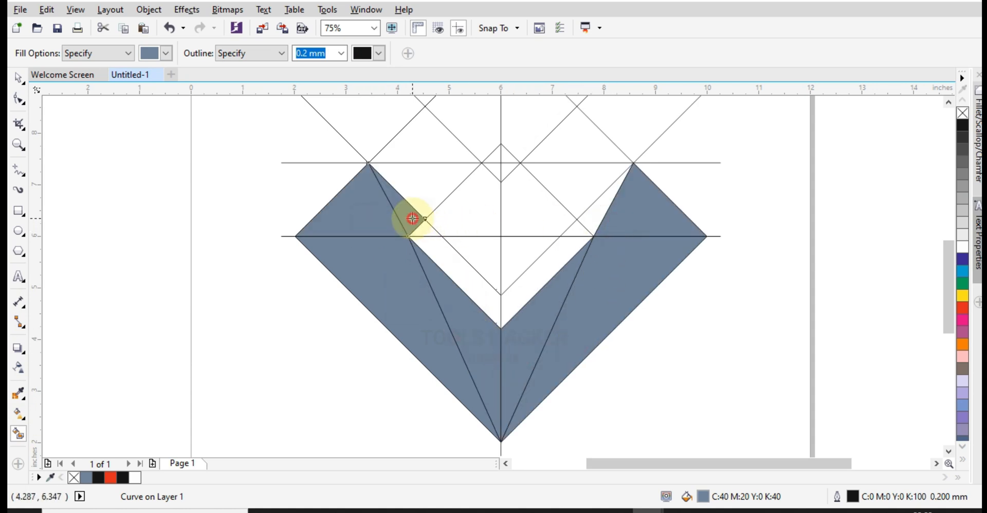
click(432, 194)
click(488, 196)
click(511, 207)
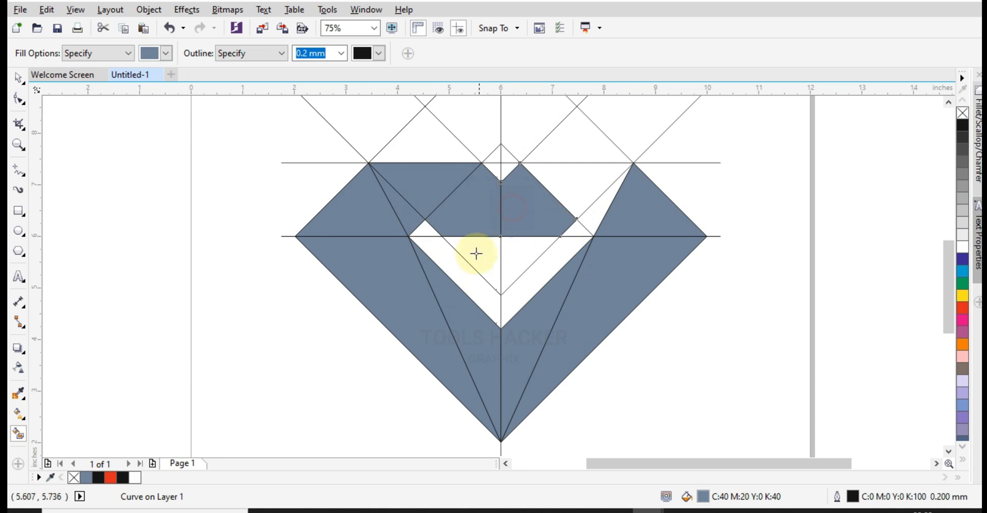
click(476, 254)
click(510, 260)
click(556, 188)
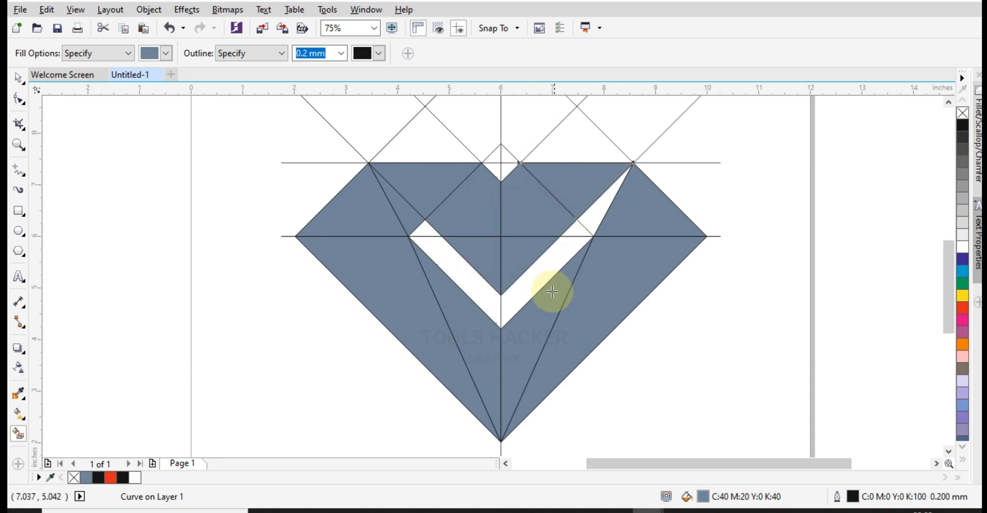
Delete the upper large and small diamonds, the lower large diamond outline and the vertical guide line.
click(18, 77)
click(432, 214)
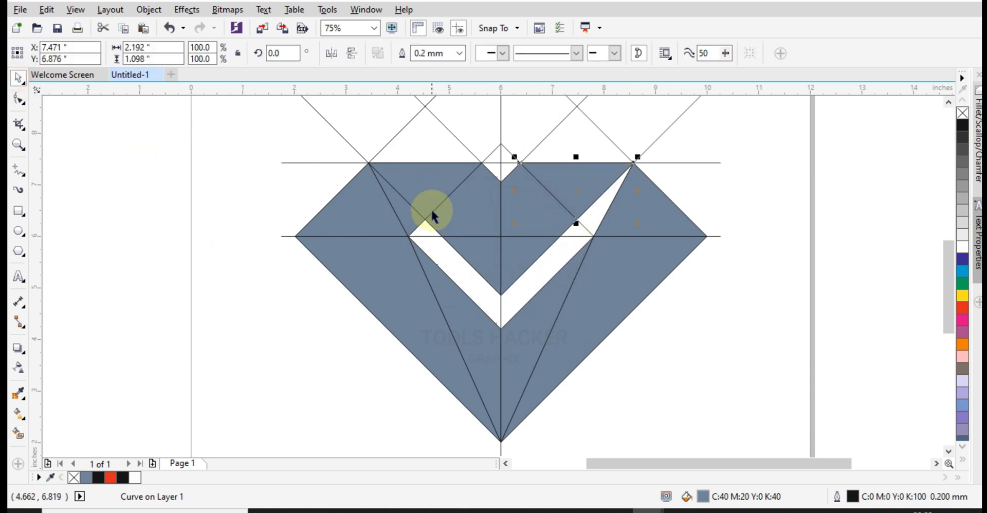
scroll(431, 214, down, 2)
key(Delete)
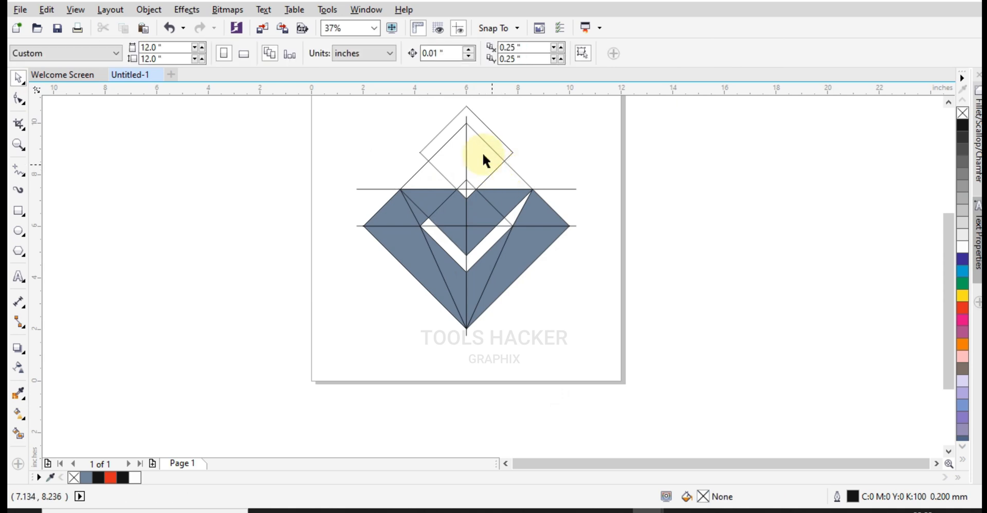
click(482, 149)
key(Delete)
click(481, 137)
key(Delete)
click(466, 161)
key(Delete)
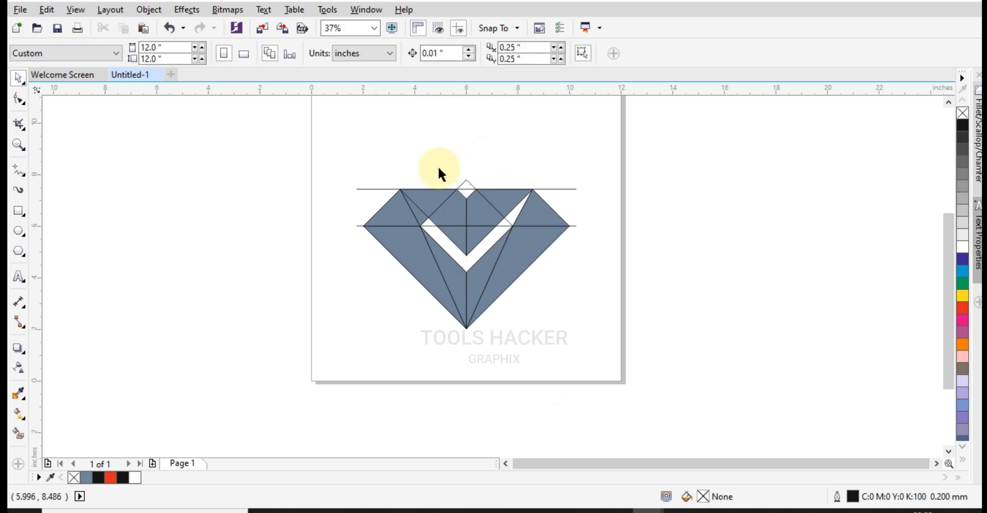
Delete the two horizontal construction lines crossing the gem.
click(378, 189)
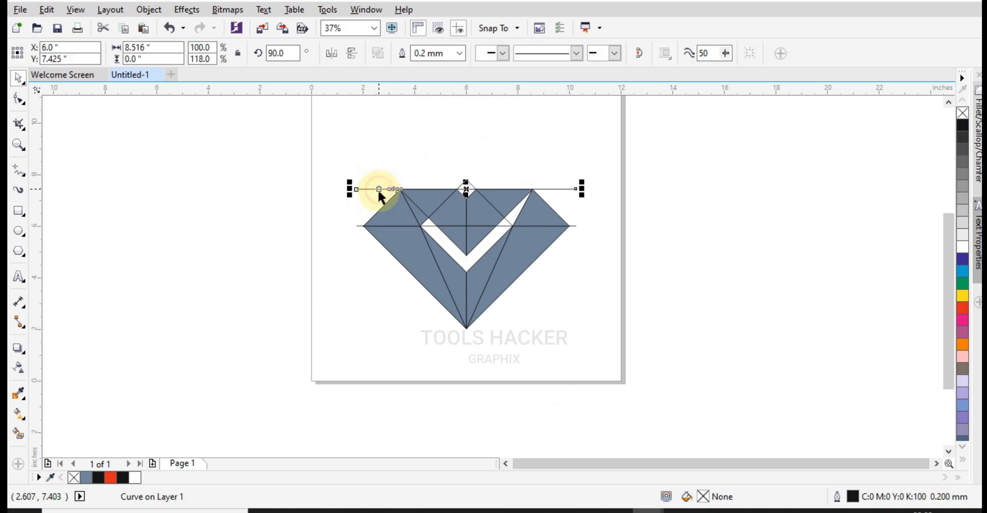
key(Delete)
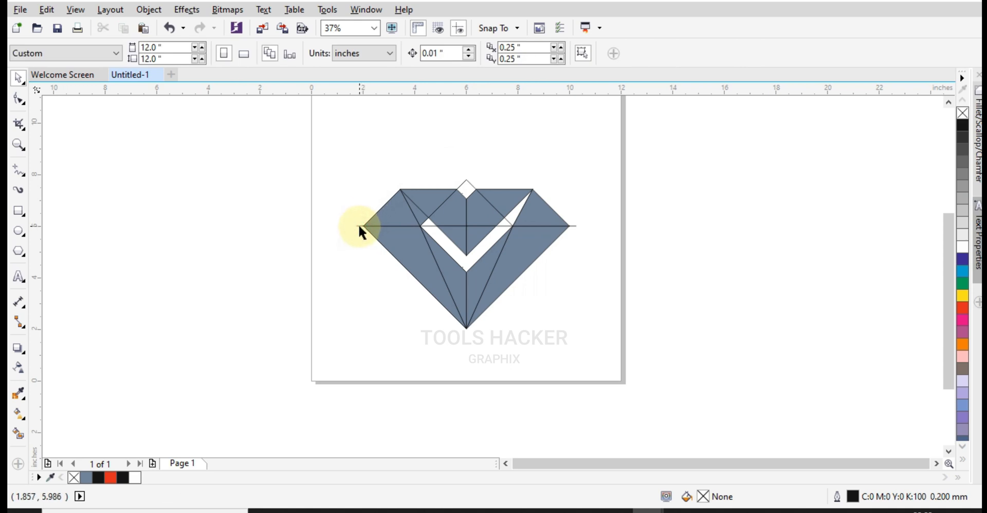
click(359, 225)
key(Delete)
click(462, 187)
key(Delete)
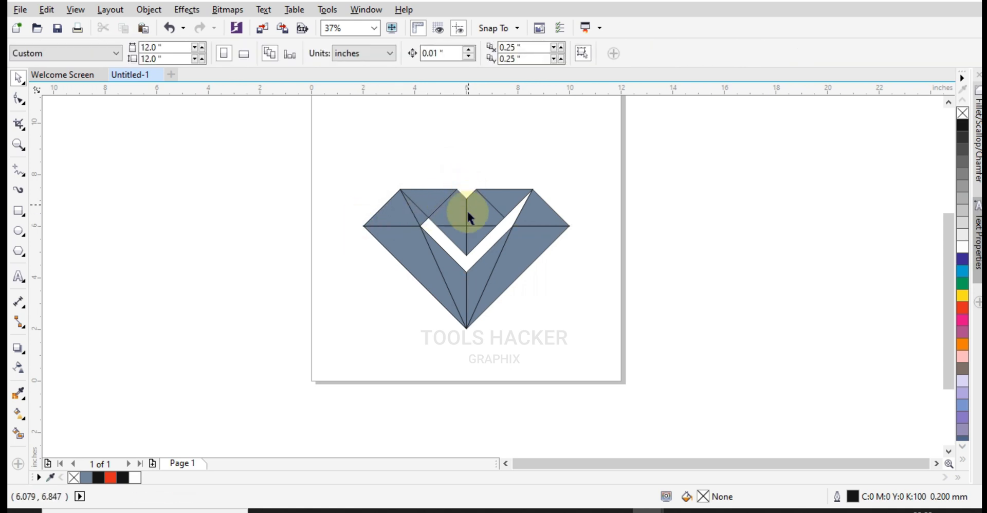
scroll(468, 221, up, 2)
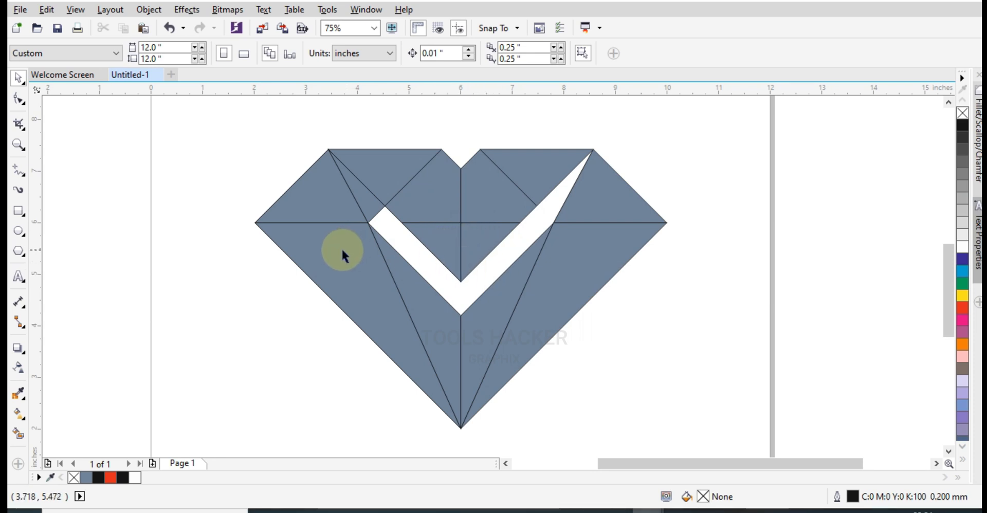
key(ctrl+z)
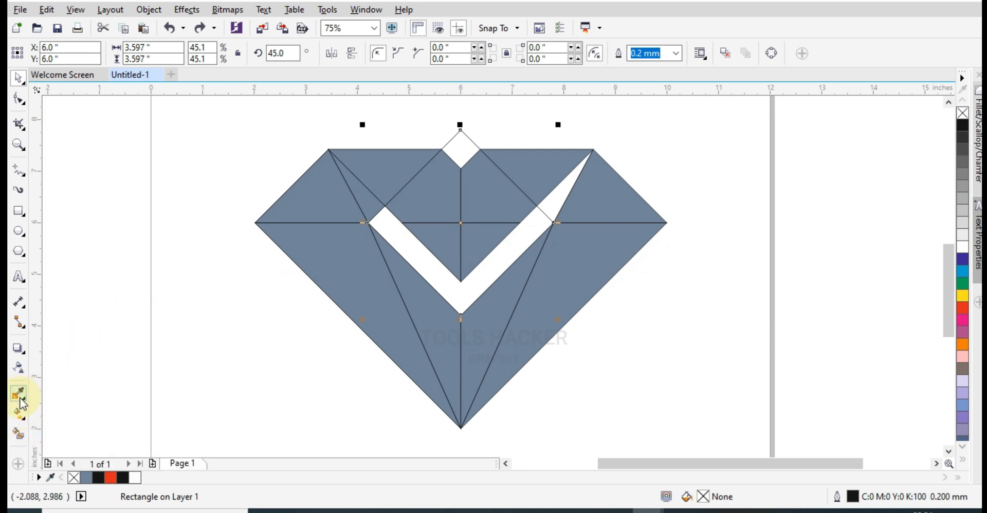
Smart-fill the empty sliver beside the gem's upper-right corner with blue-grey and delete the remaining central diamond outline.
click(18, 434)
click(551, 203)
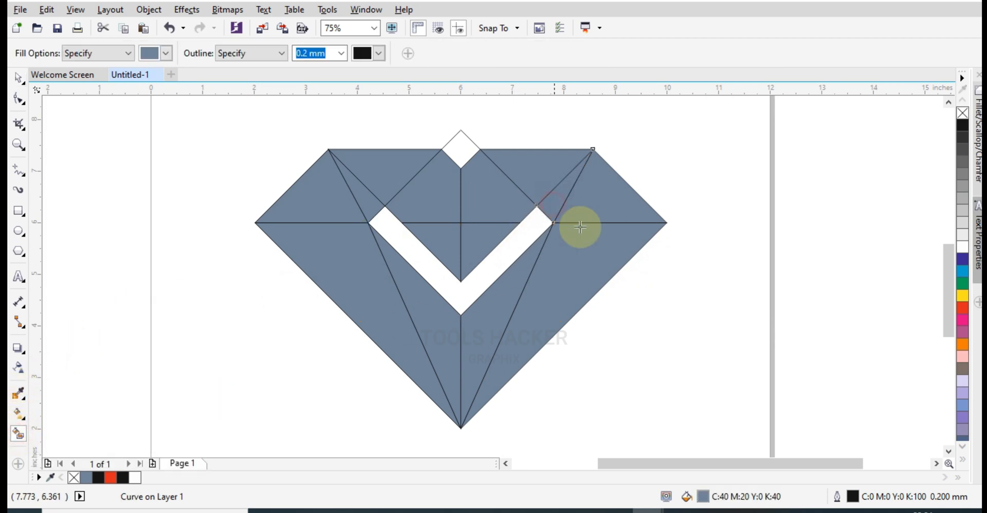
click(18, 77)
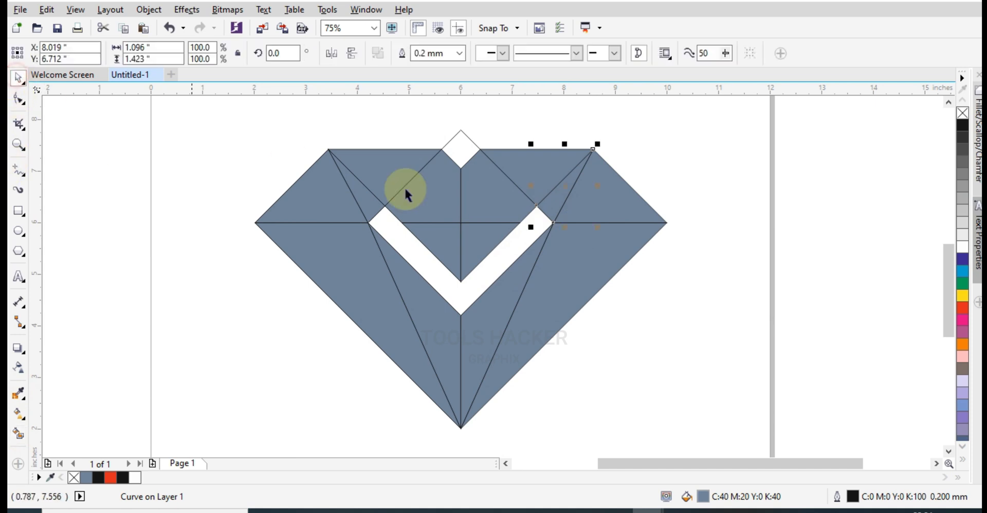
click(455, 150)
click(457, 142)
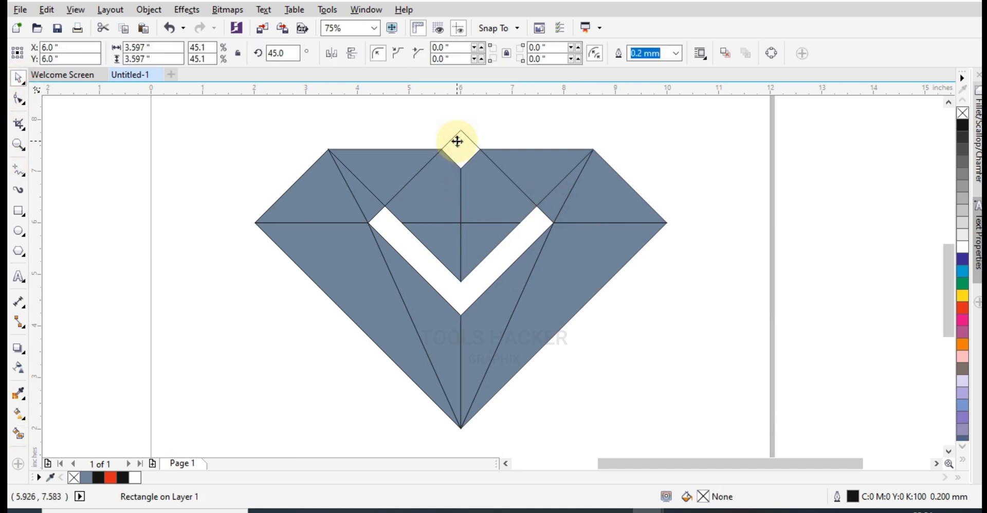
key(Delete)
scroll(492, 201, down, 2)
scroll(486, 202, up, 2)
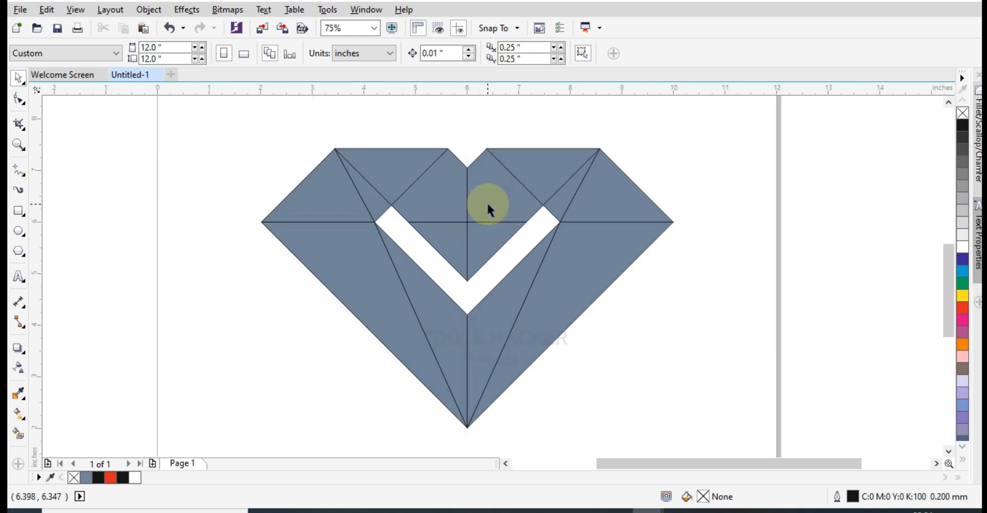
click(375, 260)
shift+click(341, 201)
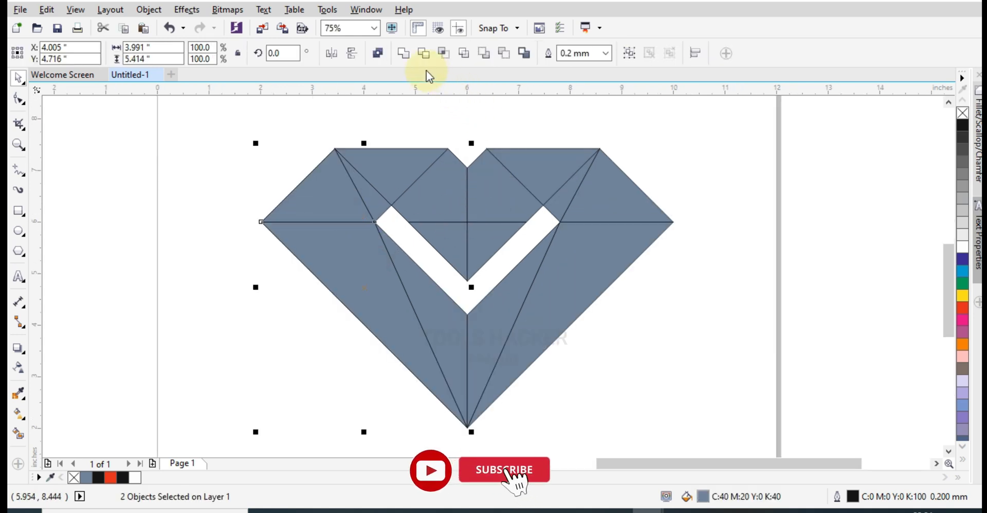
click(205, 264)
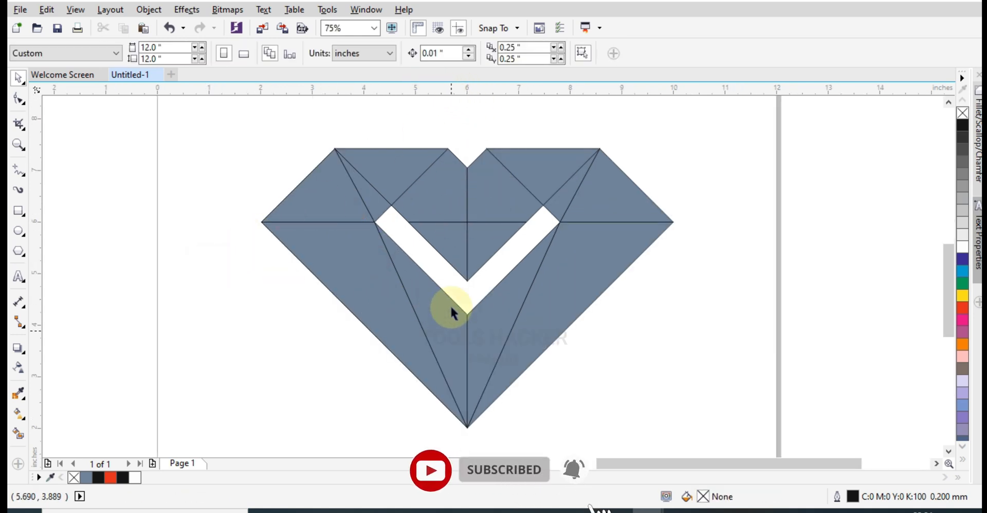
Weld the three central facets left of the gem's vertical centre line into one shape.
click(437, 195)
shift+click(455, 237)
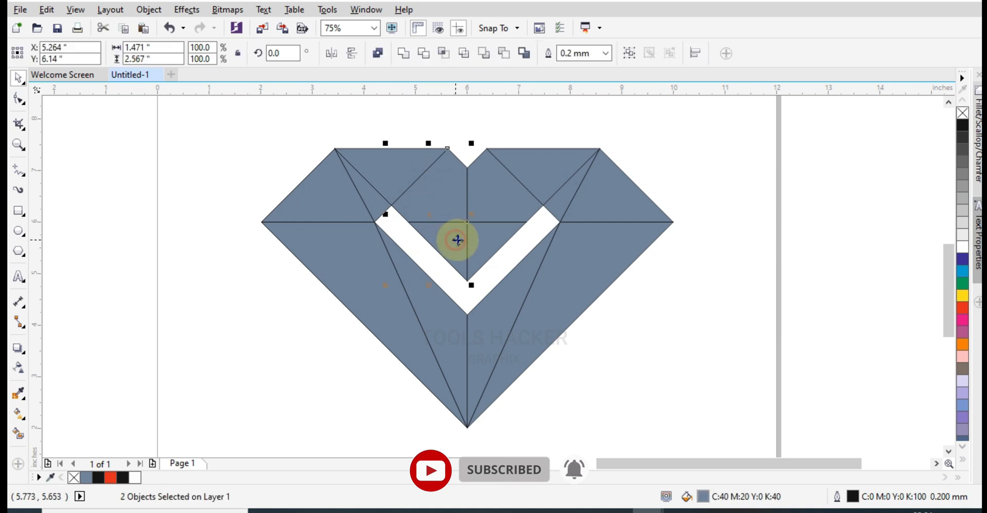
shift+click(394, 163)
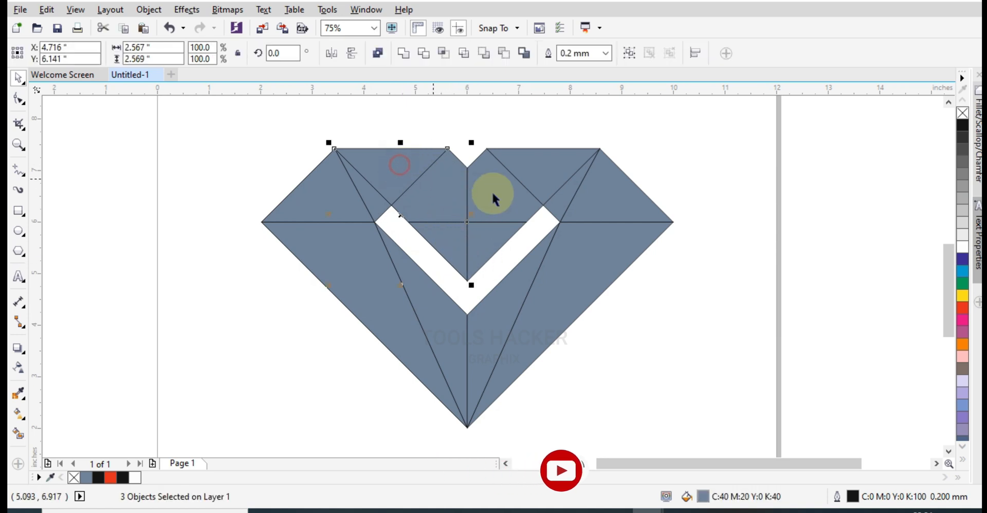
click(404, 52)
Weld the three central facets right of the gem's vertical centre line into one shape.
click(483, 221)
shift+click(487, 237)
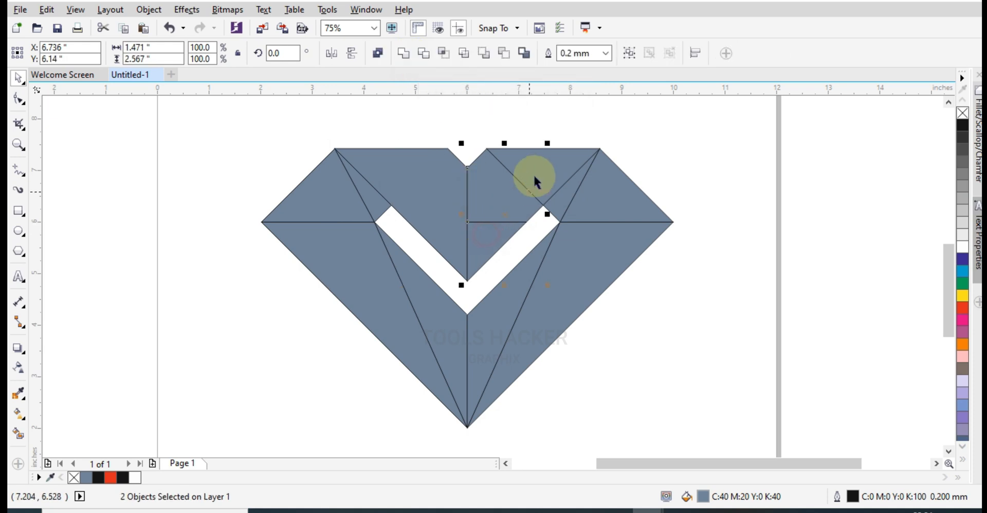
shift+click(537, 170)
click(404, 56)
click(675, 188)
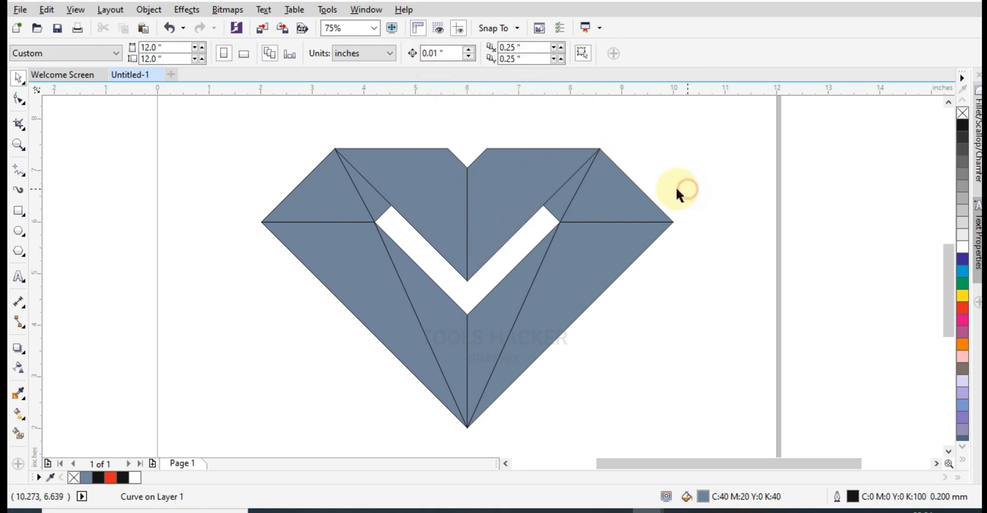
Apply a linear fountain fill to the large lower-left outer facet, from black at its upper edge to red near the bottom tip.
scroll(638, 196, down, 1)
scroll(576, 198, up, 1)
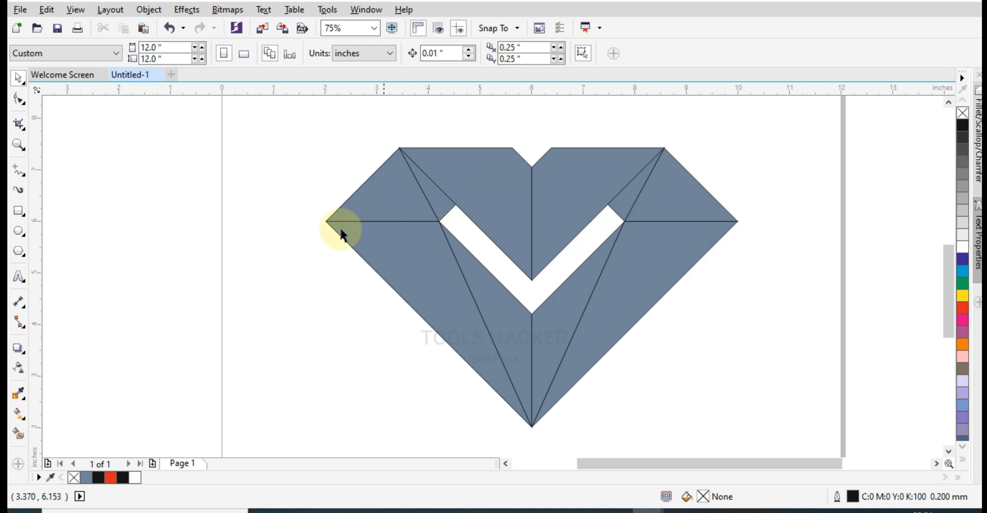
click(21, 414)
click(510, 402)
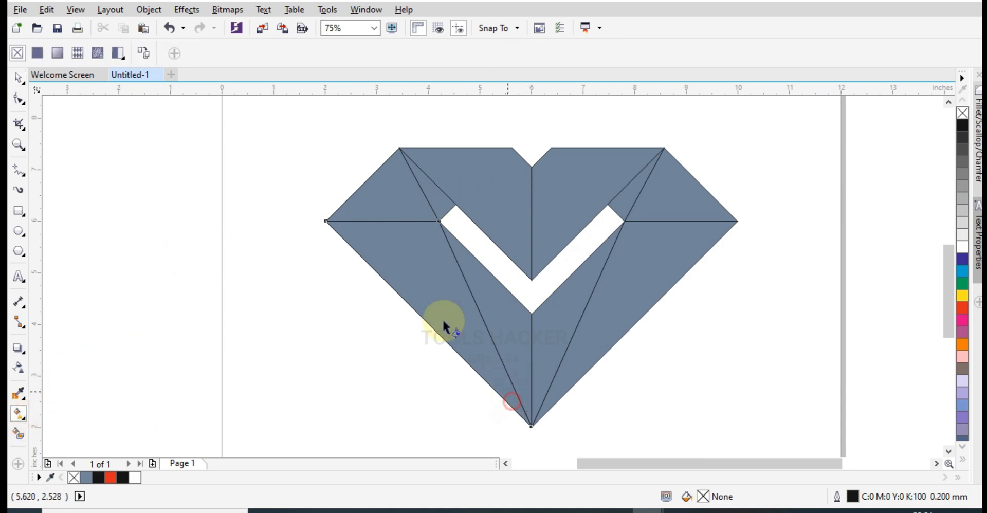
drag(399, 236, 477, 317)
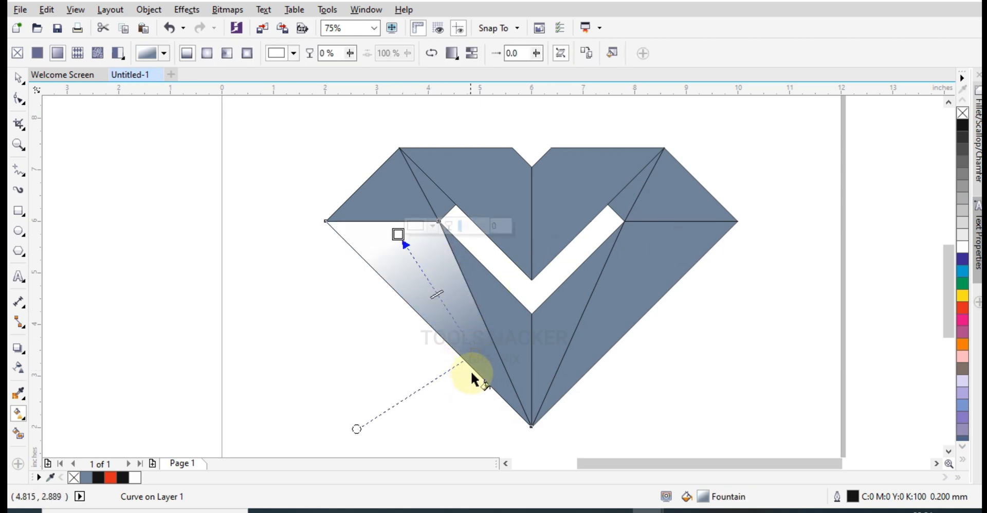
click(963, 311)
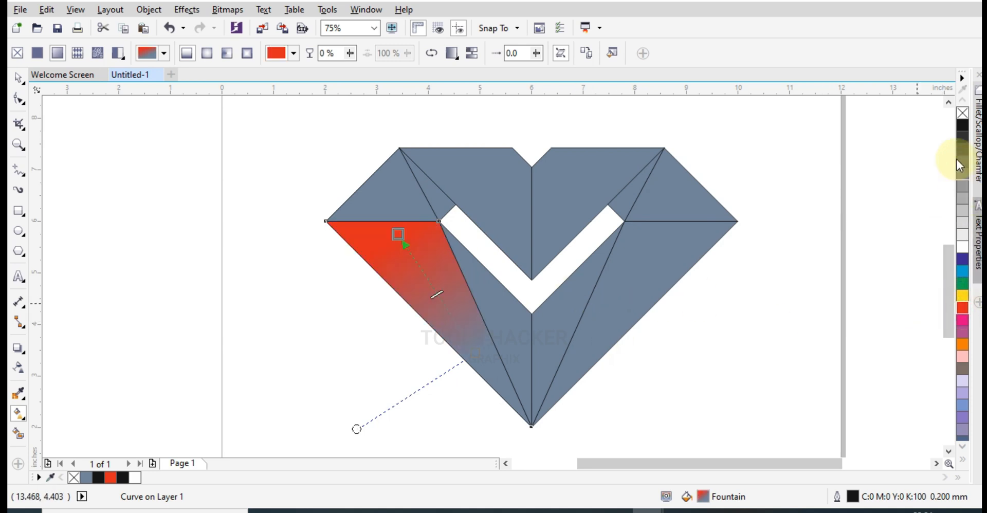
click(960, 127)
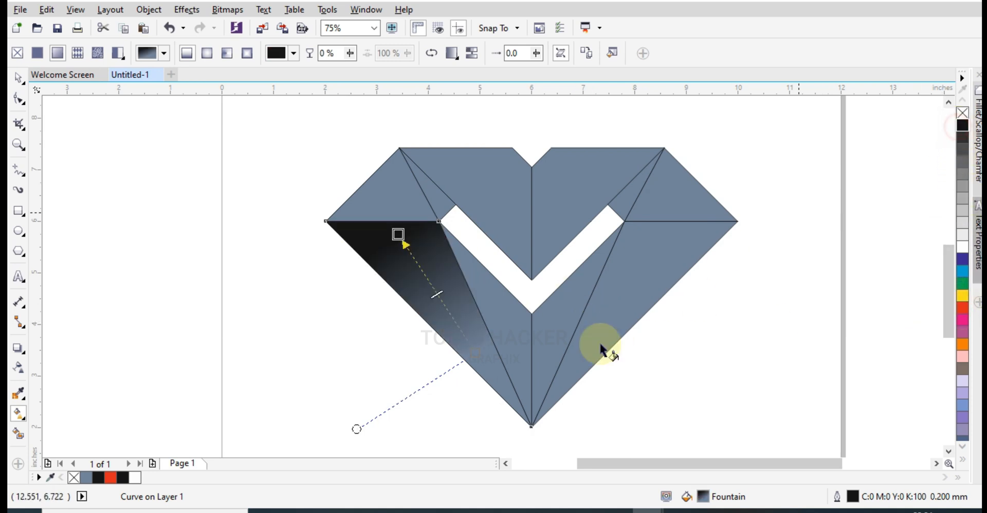
click(473, 356)
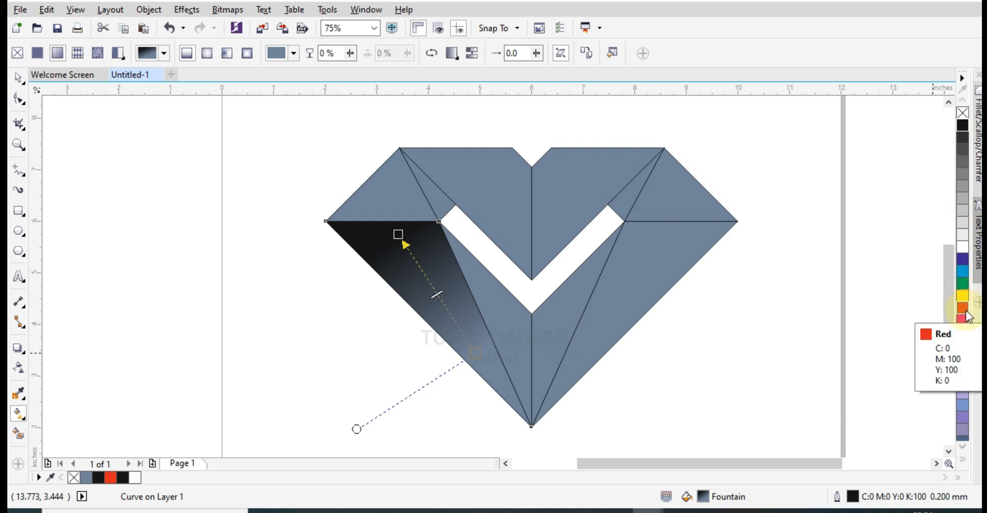
click(963, 310)
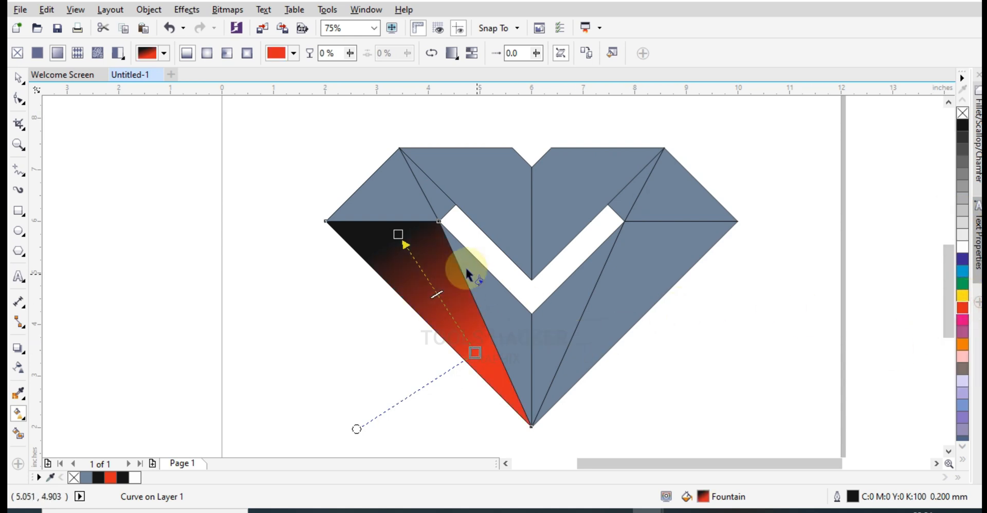
Apply a linear fountain fill to the large lower-right outer facet, from black at its upper edge to red at the bottom tip.
click(582, 333)
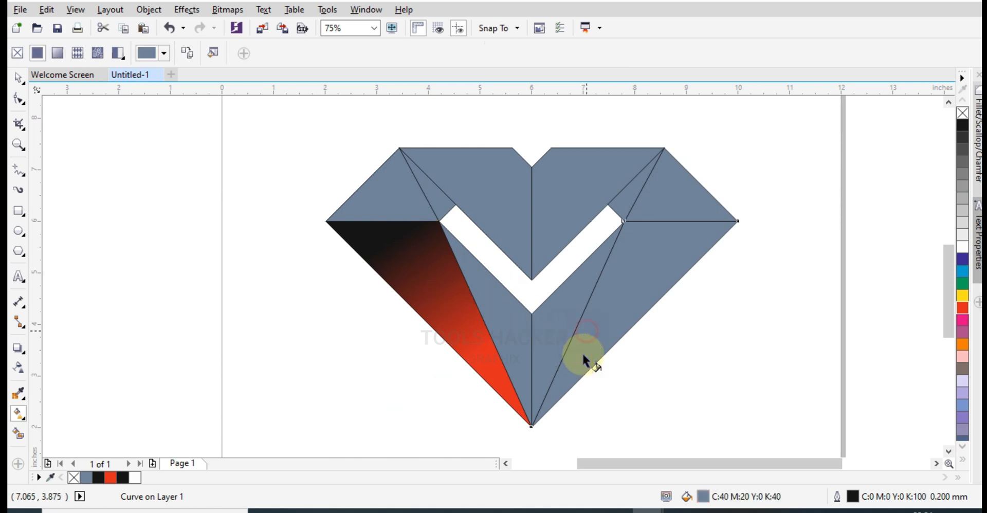
click(553, 405)
click(660, 241)
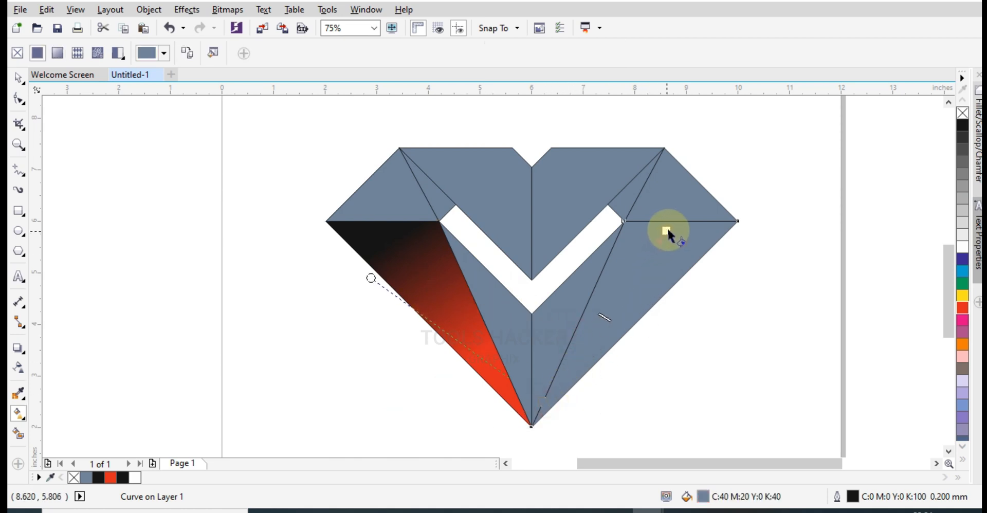
click(667, 228)
click(960, 138)
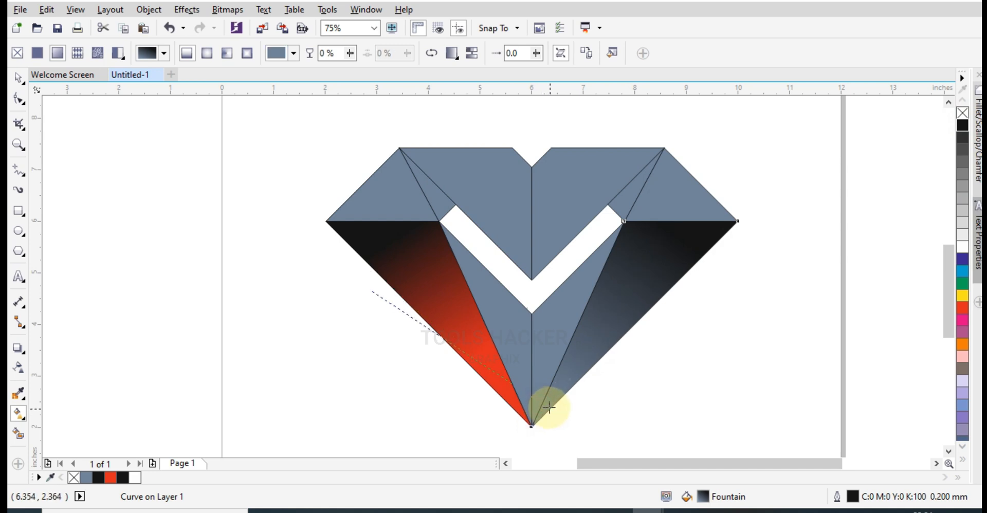
click(550, 406)
click(961, 309)
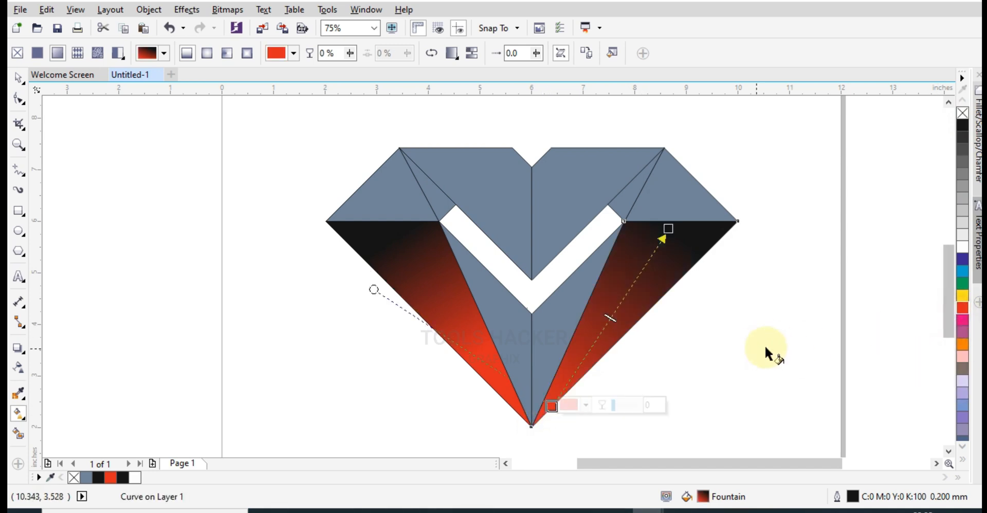
Apply a linear fountain fill to the upper-left outer facet, from black at its top corner to red along its base.
click(399, 196)
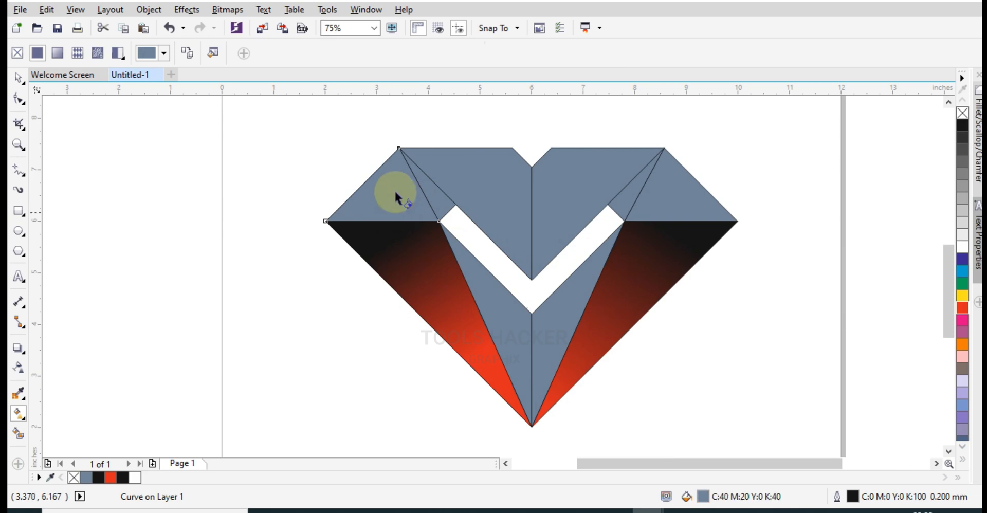
drag(399, 154, 391, 216)
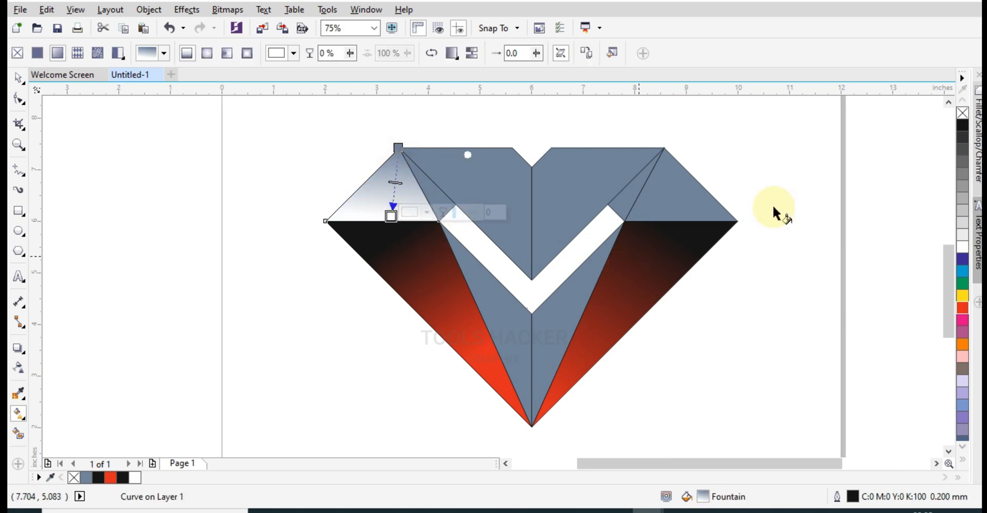
click(962, 307)
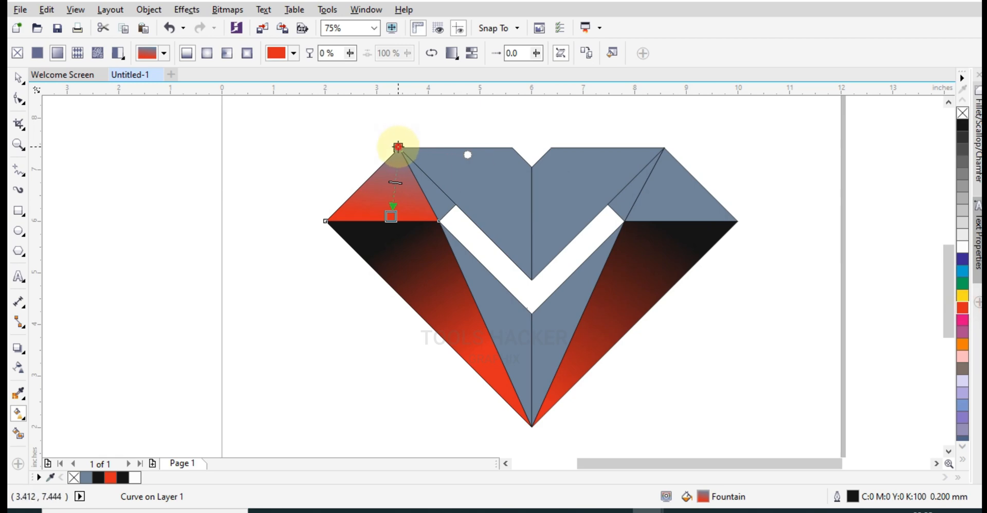
click(963, 125)
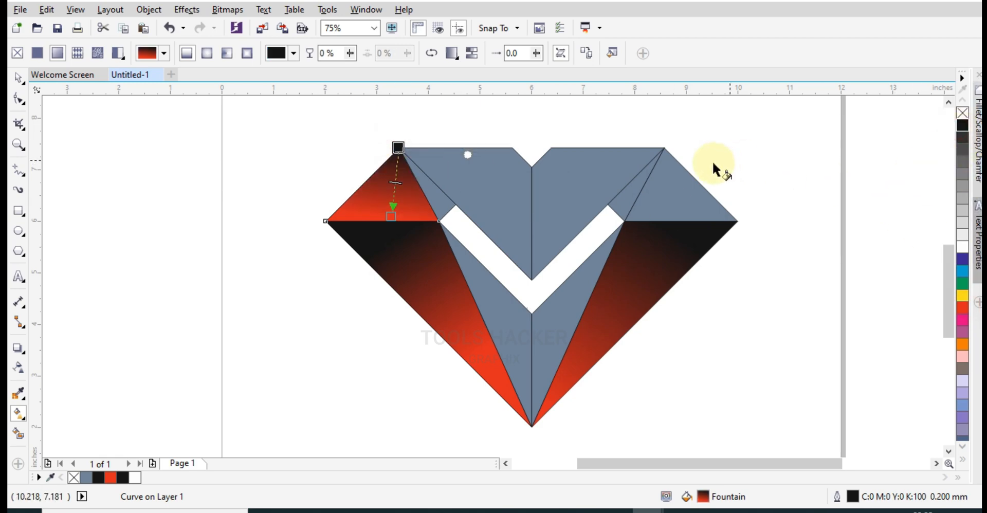
Apply a linear fountain fill to the upper-right outer facet, from black at its top corner to red along its base.
click(673, 203)
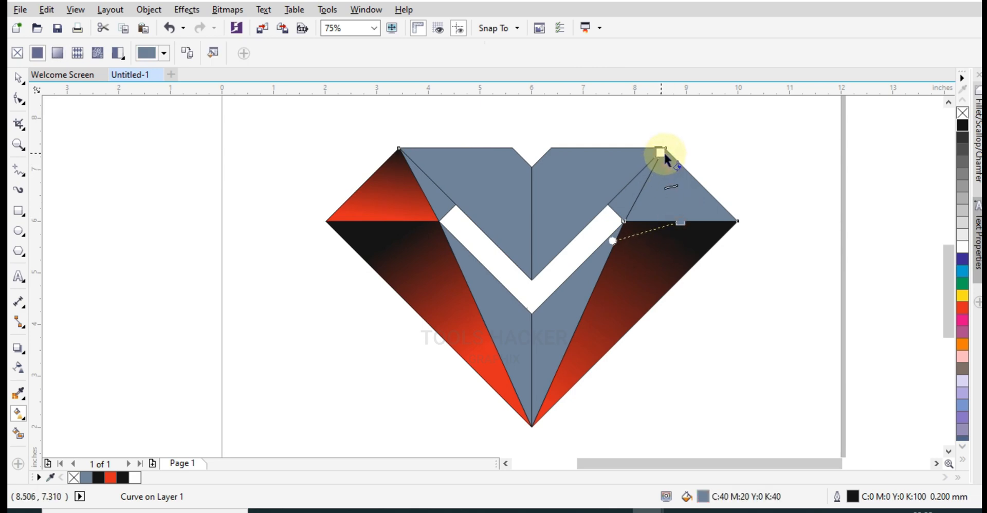
drag(664, 153, 664, 148)
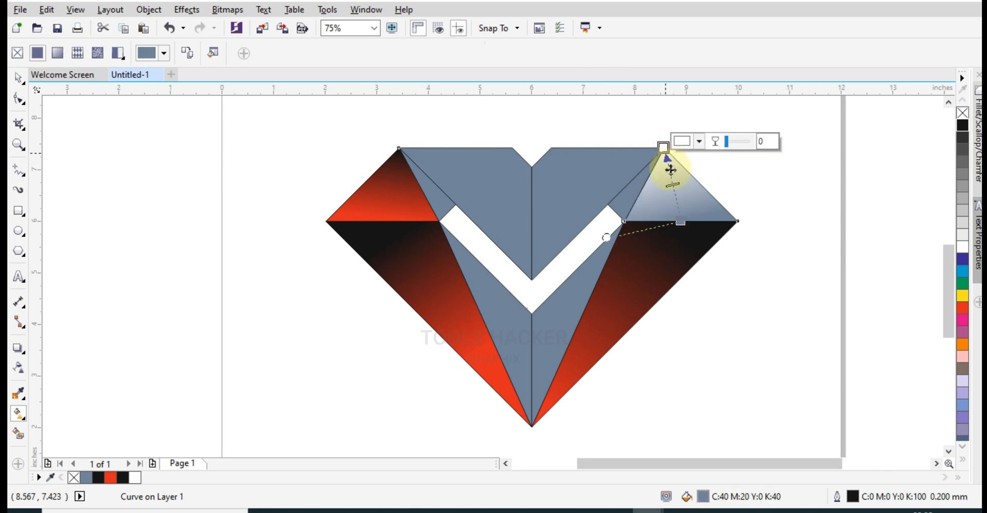
click(966, 135)
click(681, 222)
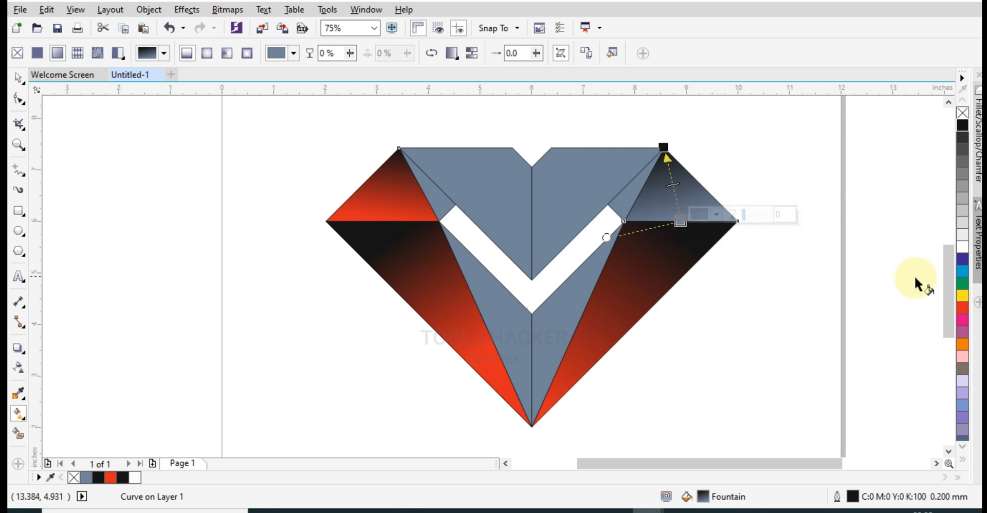
click(962, 308)
click(734, 257)
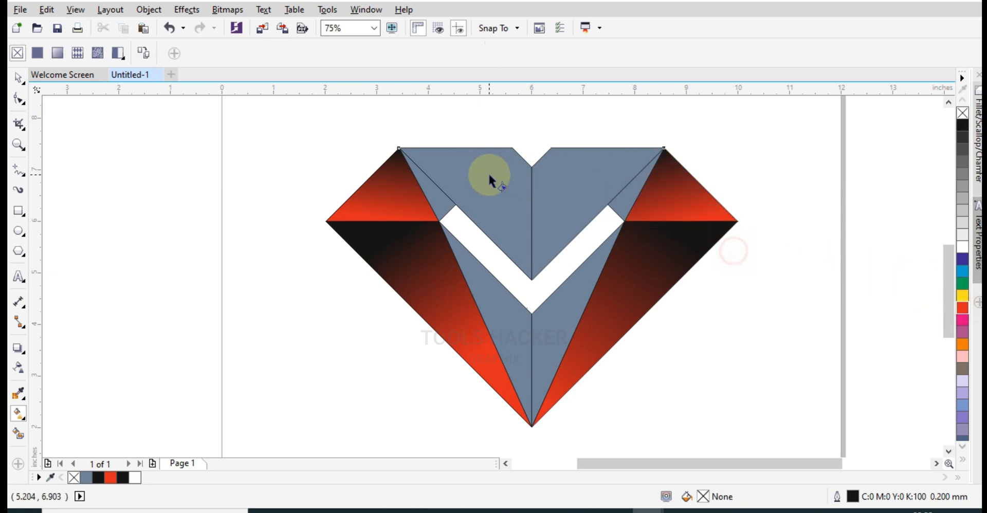
Apply a linear fountain fill to the welded left central facet, from black at its top edge to red at the centre line.
click(463, 162)
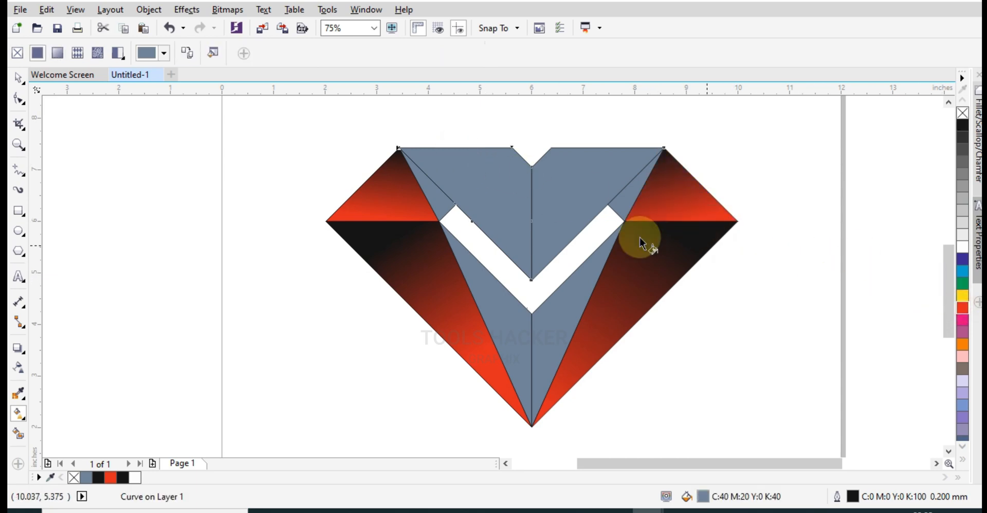
mouse_move(524, 236)
mouse_down()
mouse_move(468, 149)
mouse_move(531, 233)
mouse_up()
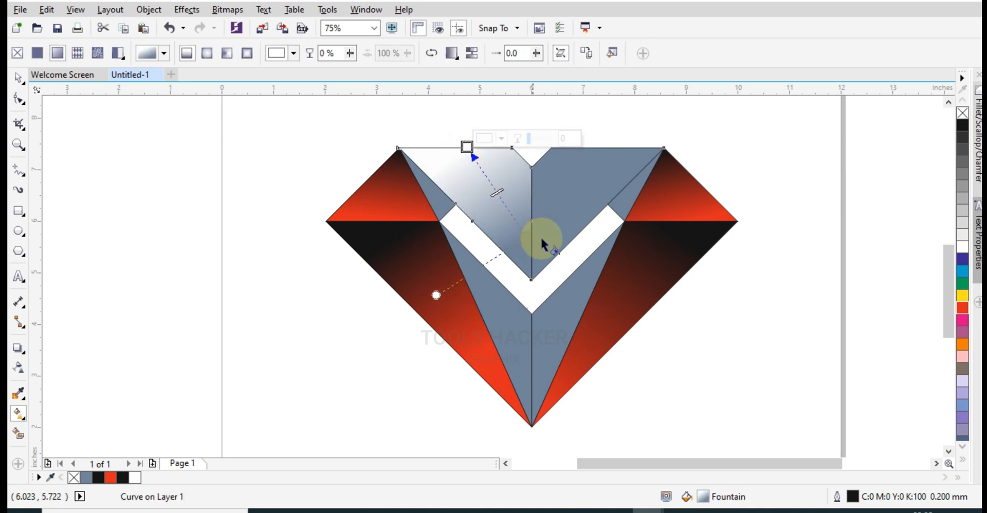
click(959, 125)
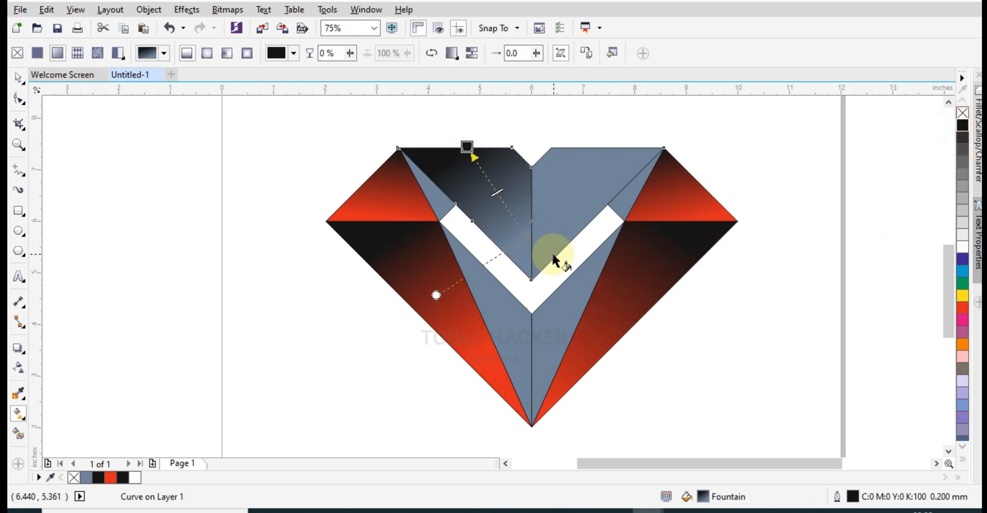
click(532, 237)
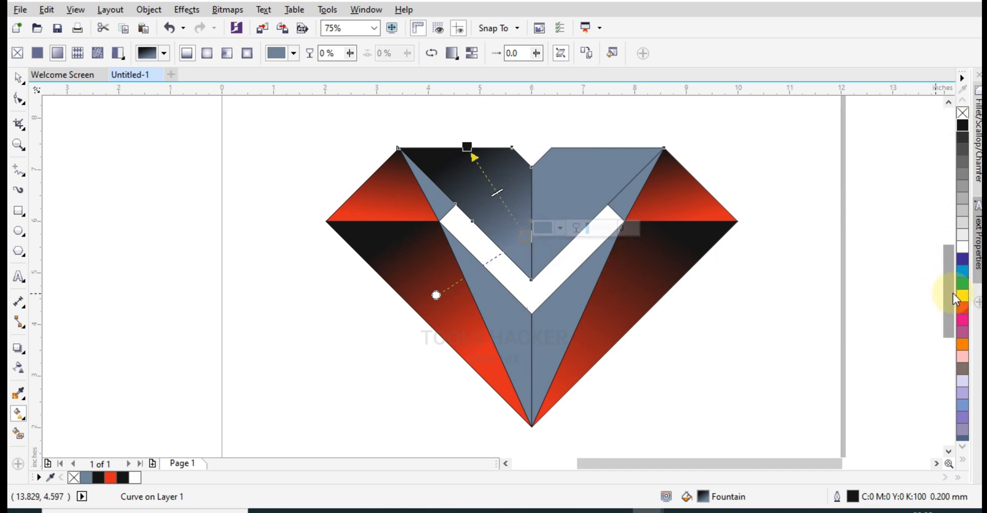
click(962, 309)
Apply a linear fountain fill to the welded right central facet, from black at its top edge to red at its bottom tip.
click(583, 184)
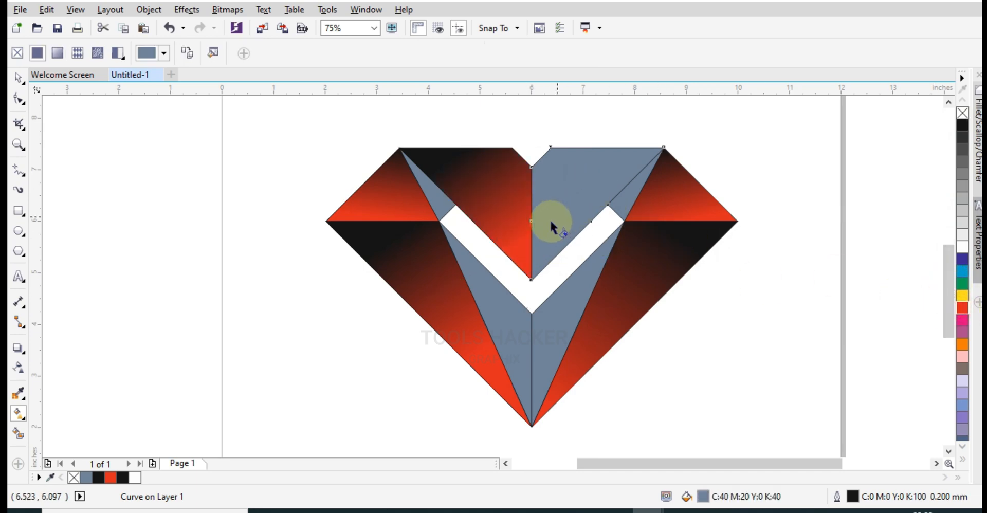
drag(531, 267, 598, 147)
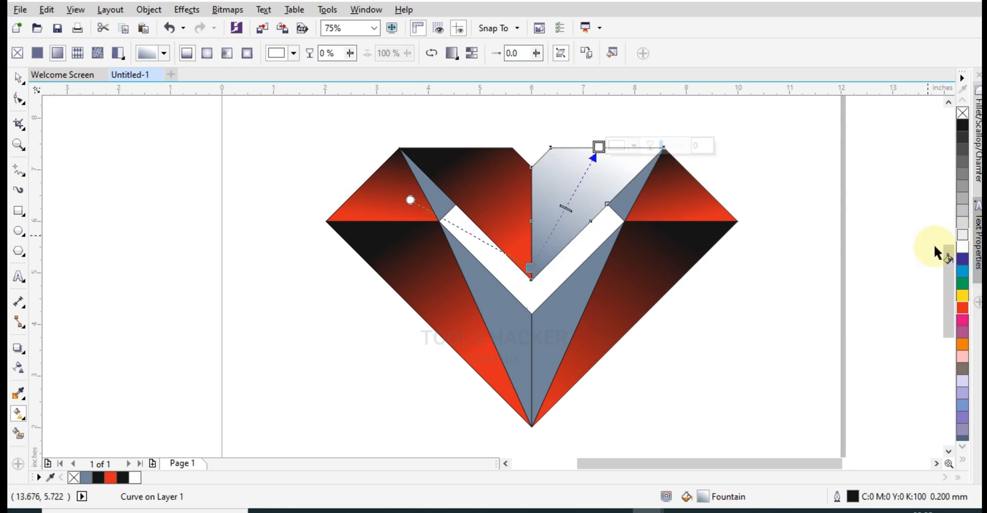
click(962, 125)
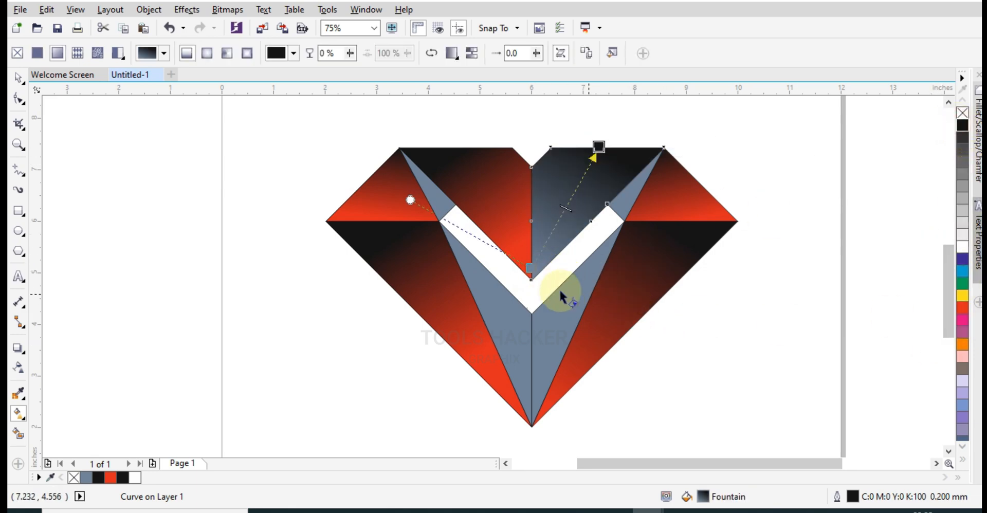
click(530, 267)
click(963, 307)
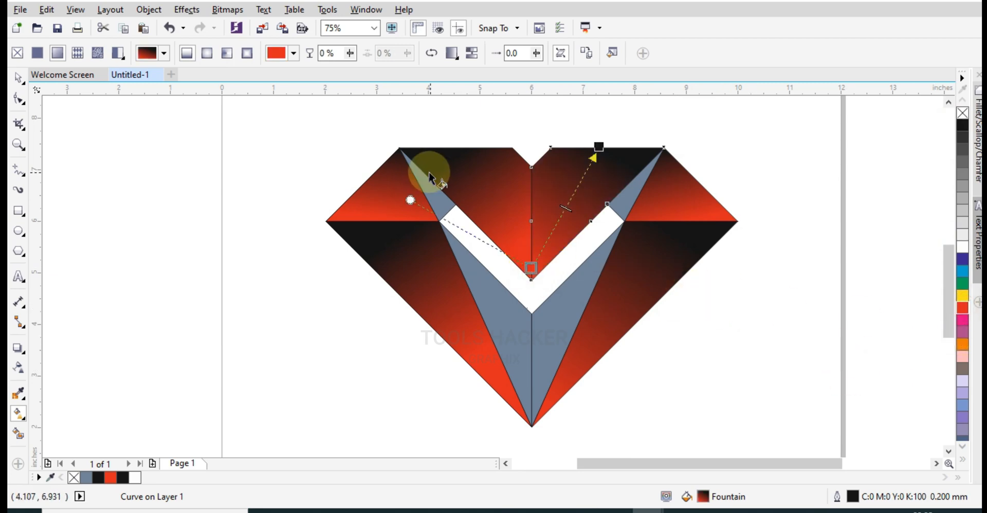
Apply linear fountain fills to the two narrow upper slivers, from red at their top corners to black at their lower ends.
click(434, 198)
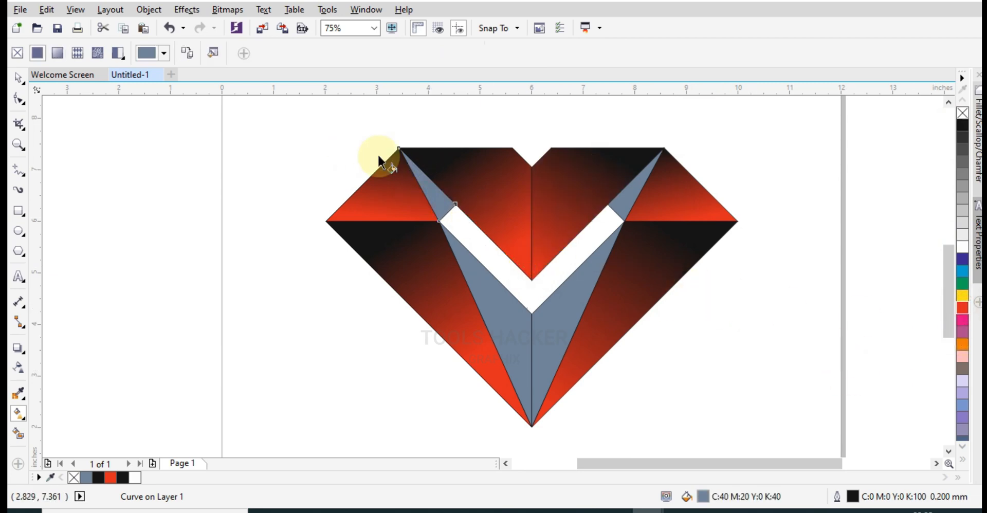
drag(406, 158, 447, 212)
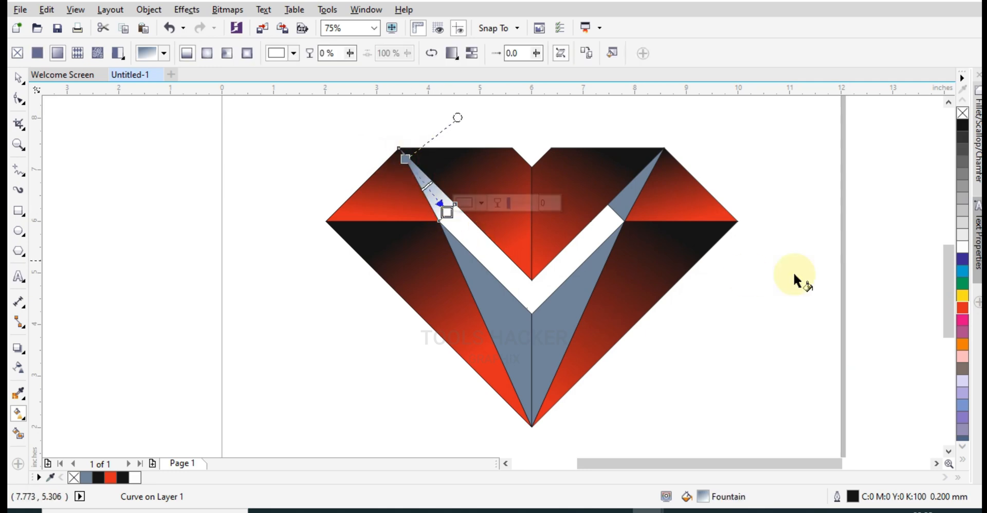
click(959, 127)
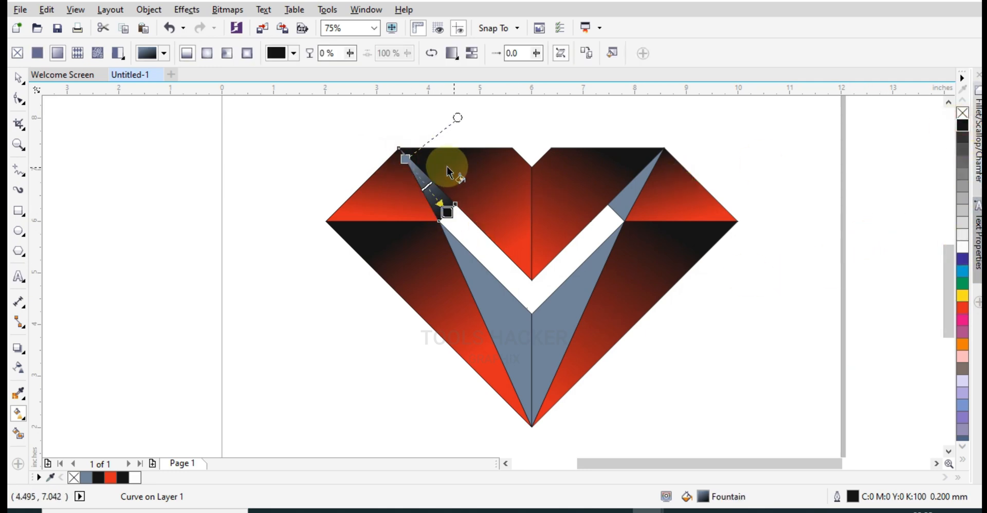
click(405, 159)
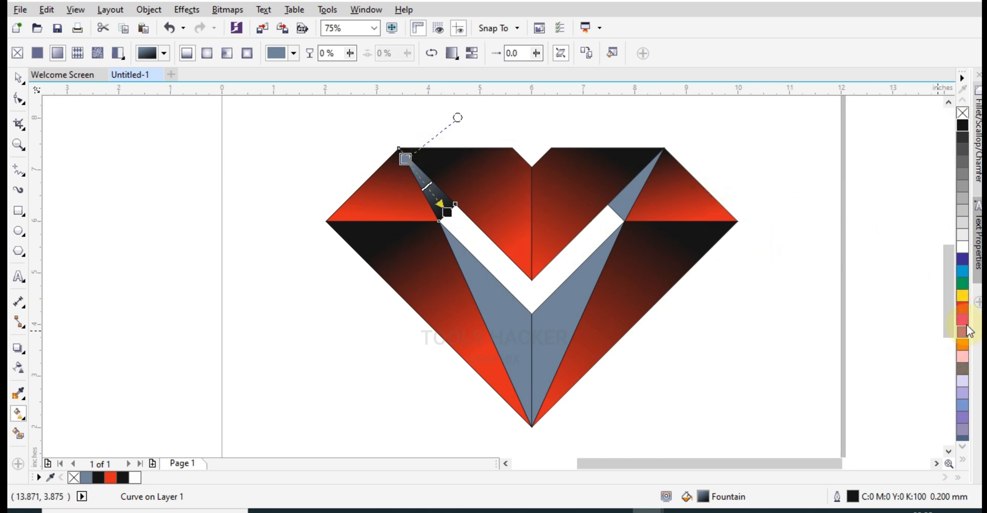
click(961, 310)
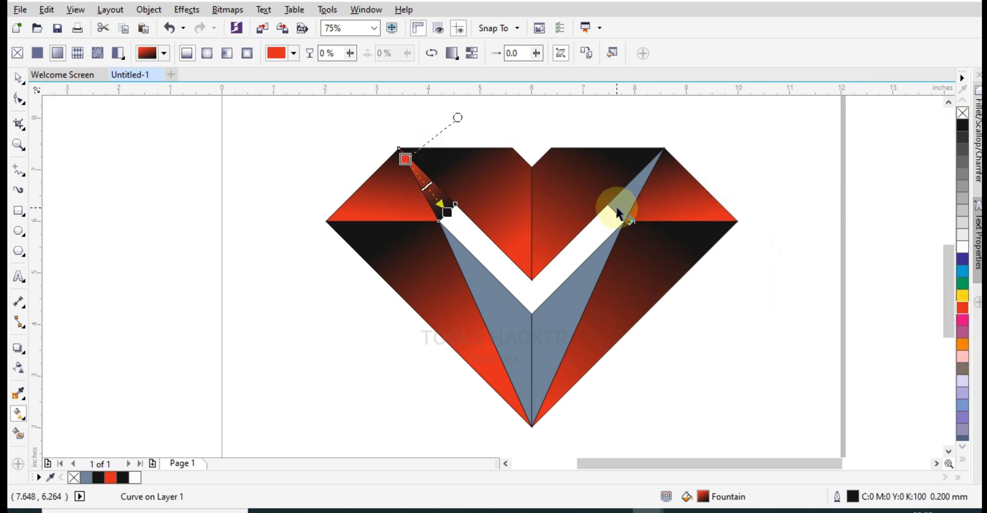
drag(617, 212, 660, 153)
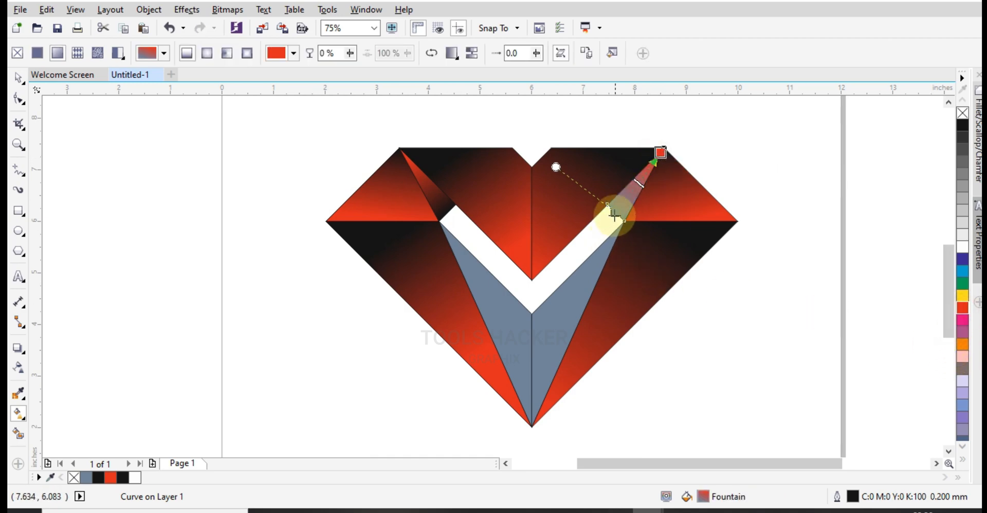
click(962, 125)
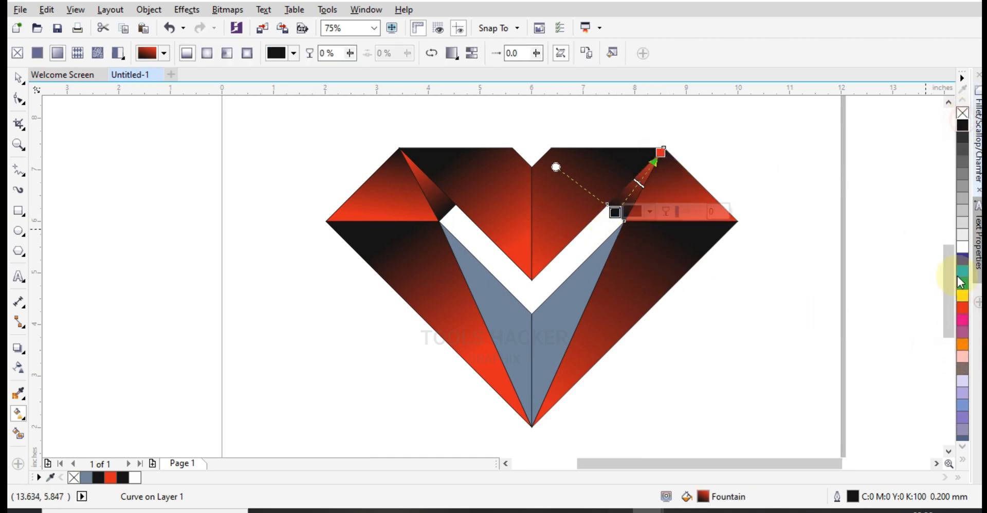
Apply a linear fountain fill to the lower-right inner facet, from red at the centre line to black at its outer edge.
click(561, 324)
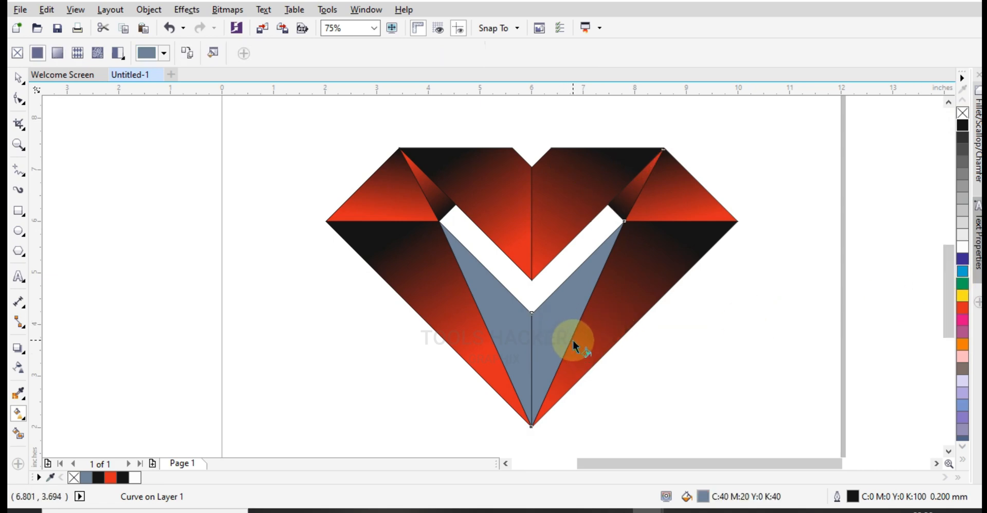
click(536, 318)
drag(578, 331, 575, 330)
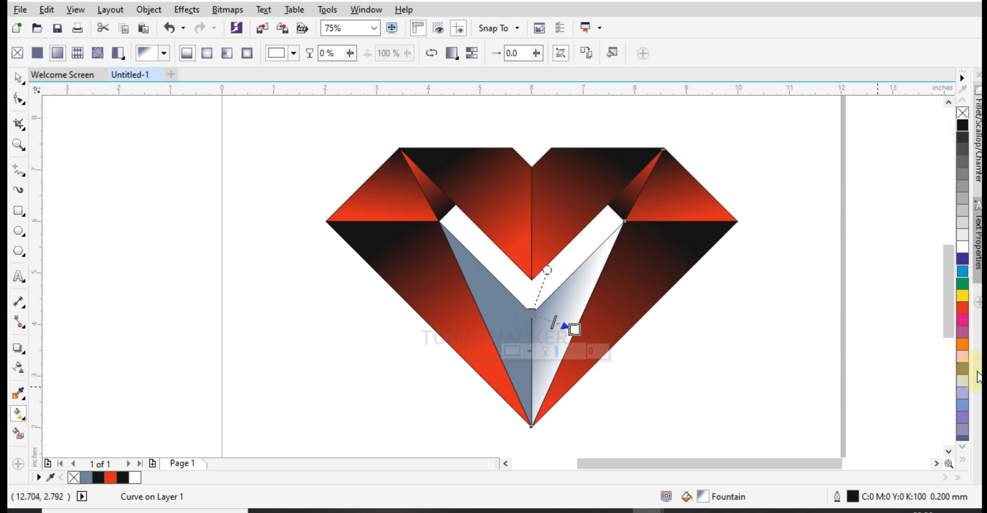
click(961, 128)
click(531, 315)
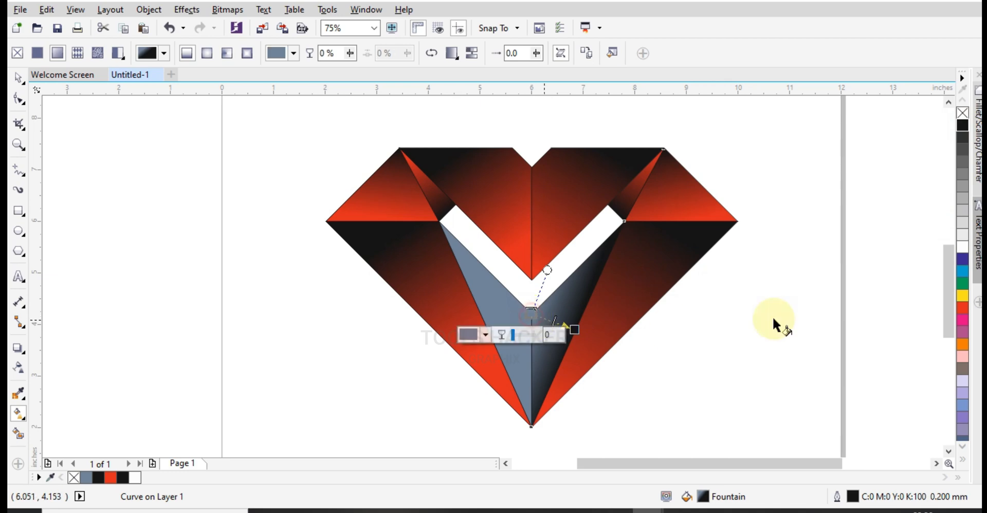
click(963, 309)
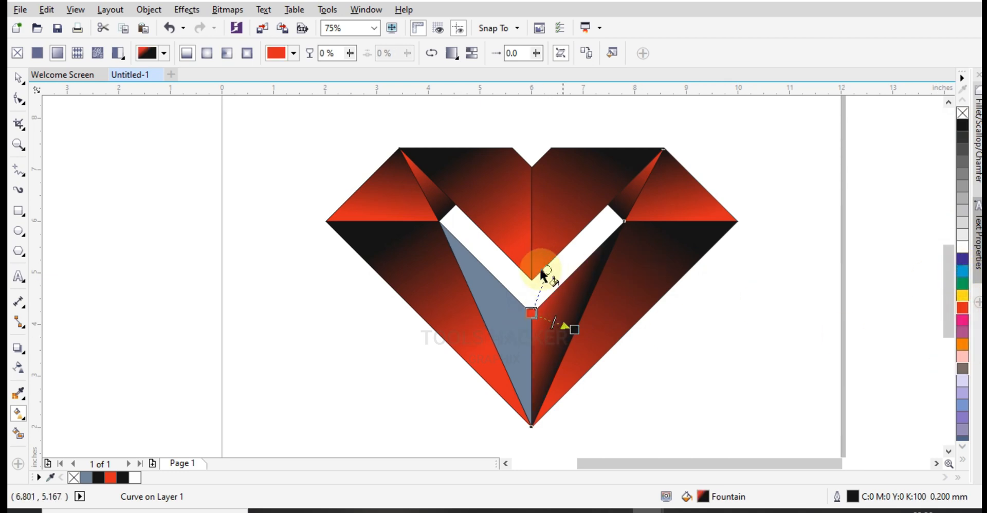
Apply a linear fountain fill to the lower-left inner facet, from black at its outer edge to red at the centre line.
click(486, 325)
drag(485, 323, 531, 314)
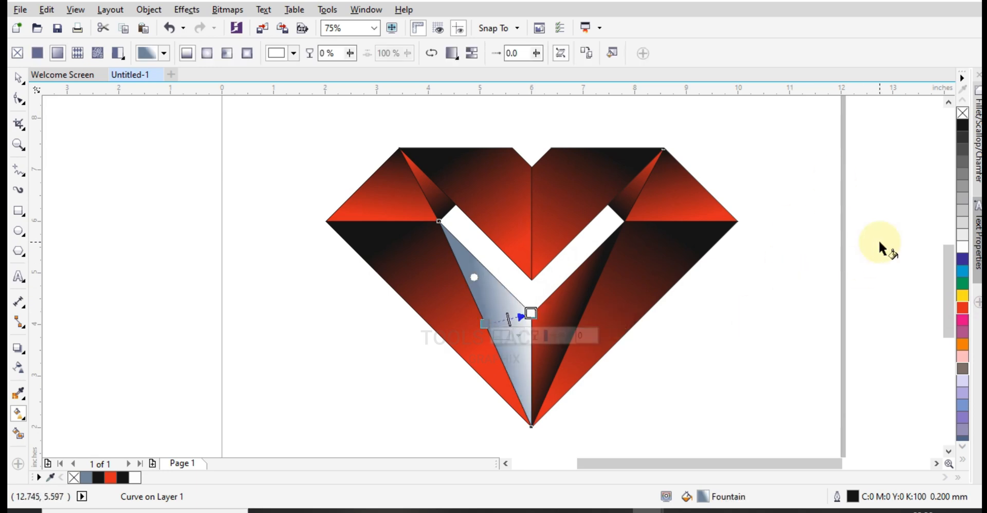
click(488, 322)
drag(485, 323, 486, 328)
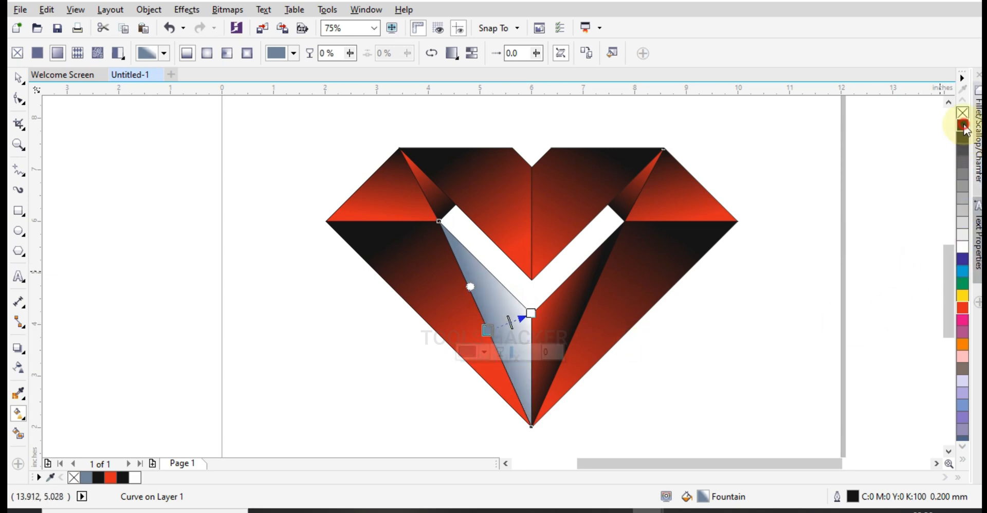
click(963, 127)
click(530, 313)
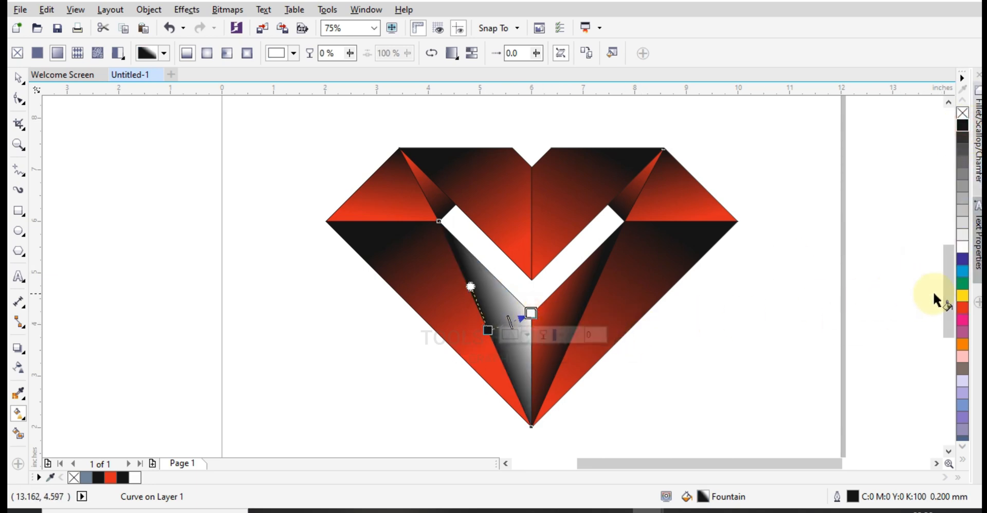
click(962, 307)
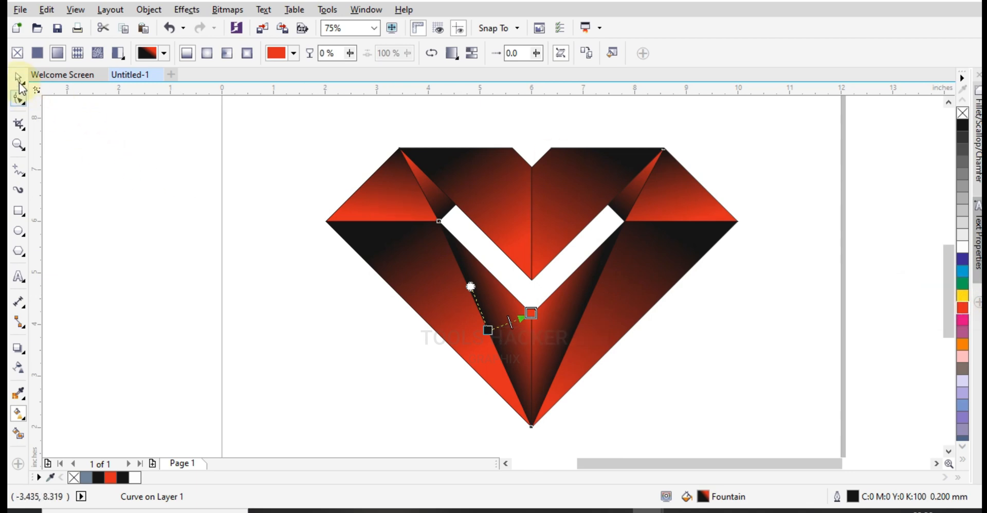
Remove the outline from all facets of the diamond.
click(18, 78)
click(141, 157)
scroll(487, 291, down, 1)
drag(375, 192, 634, 382)
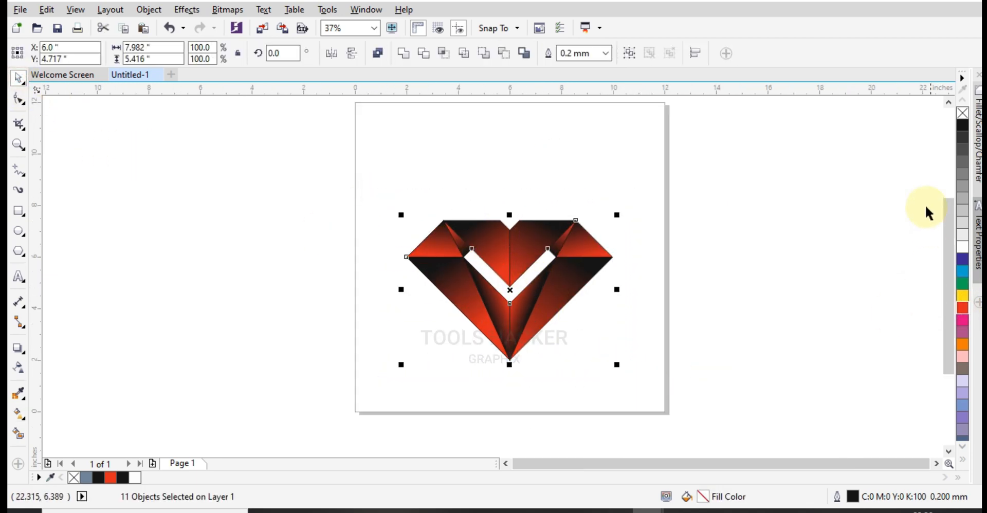
right_click(962, 112)
click(811, 194)
Group all the diamond's facets and centre the group on the page.
drag(766, 154, 368, 395)
key(ctrl+g)
key(p)
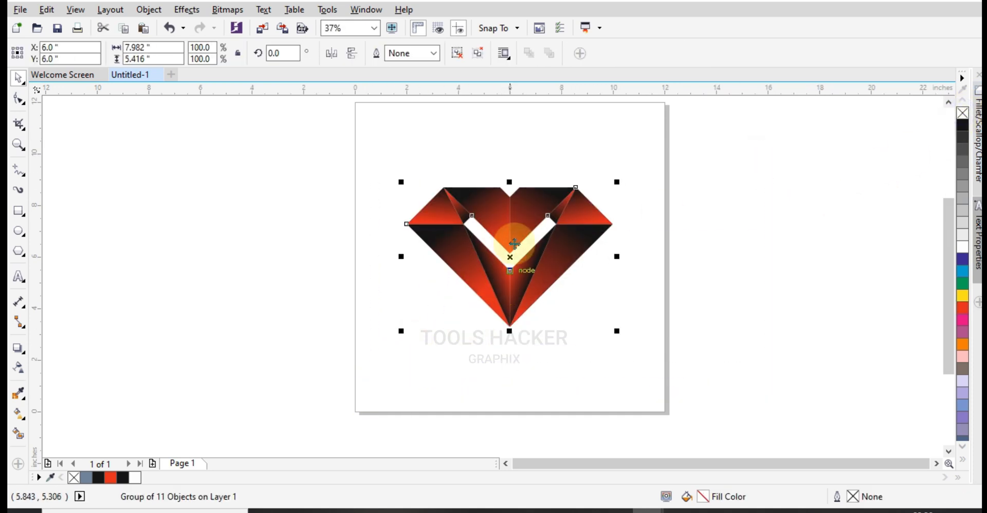
scroll(513, 236, up, 1)
click(704, 338)
scroll(697, 337, down, 1)
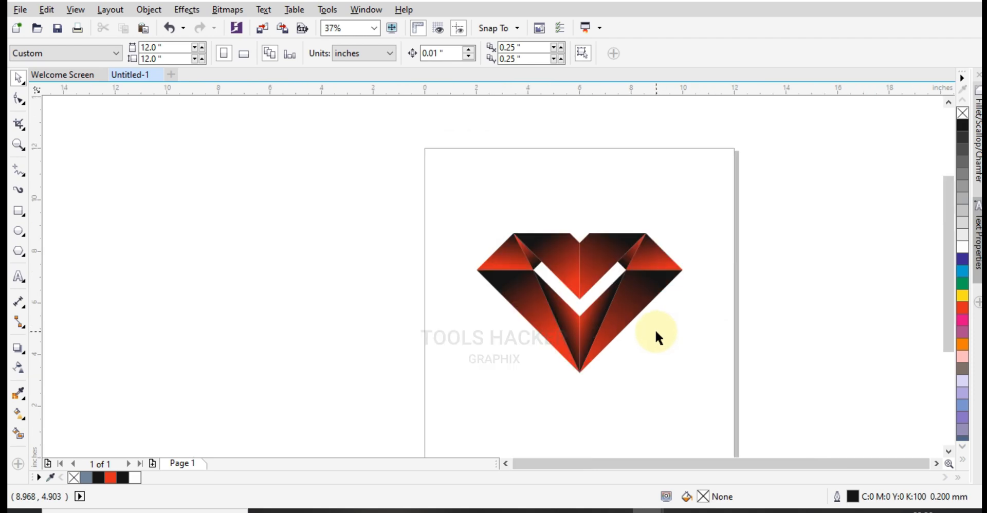
Draw a flat ellipse about 7.6 by 1.4 inches across the diamond's bottom tip, filled black and without an outline.
click(18, 231)
drag(469, 363, 668, 398)
click(959, 128)
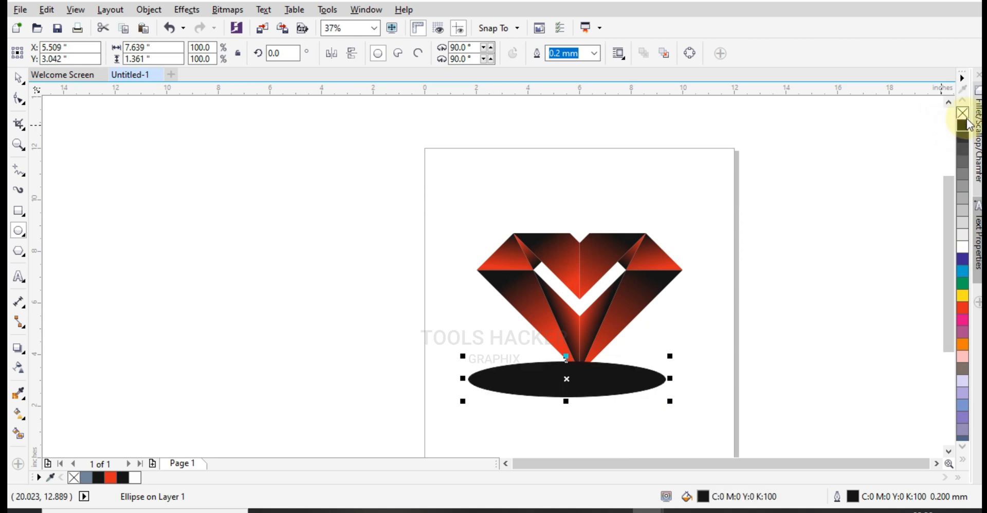
right_click(962, 113)
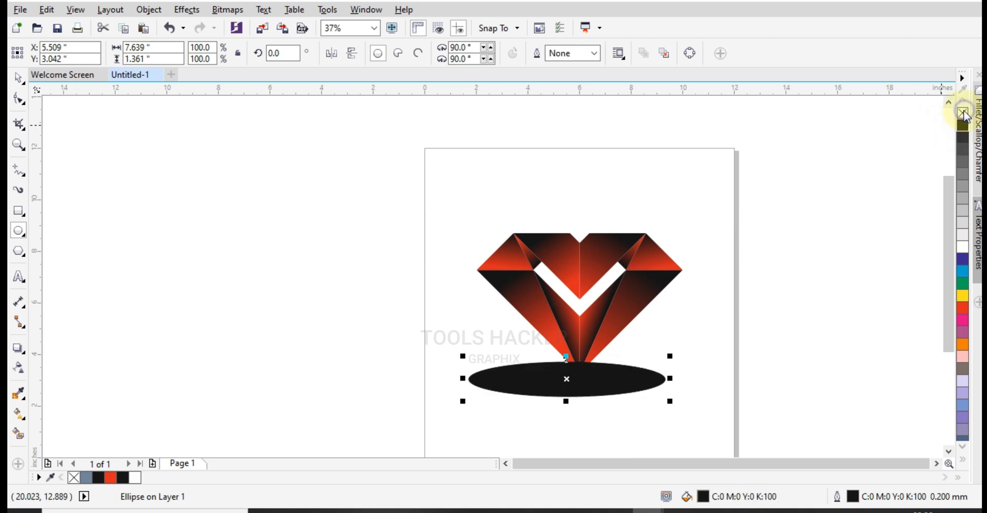
Apply an elliptical fountain transparency to the black ellipse so it fades outward like a shadow.
click(18, 368)
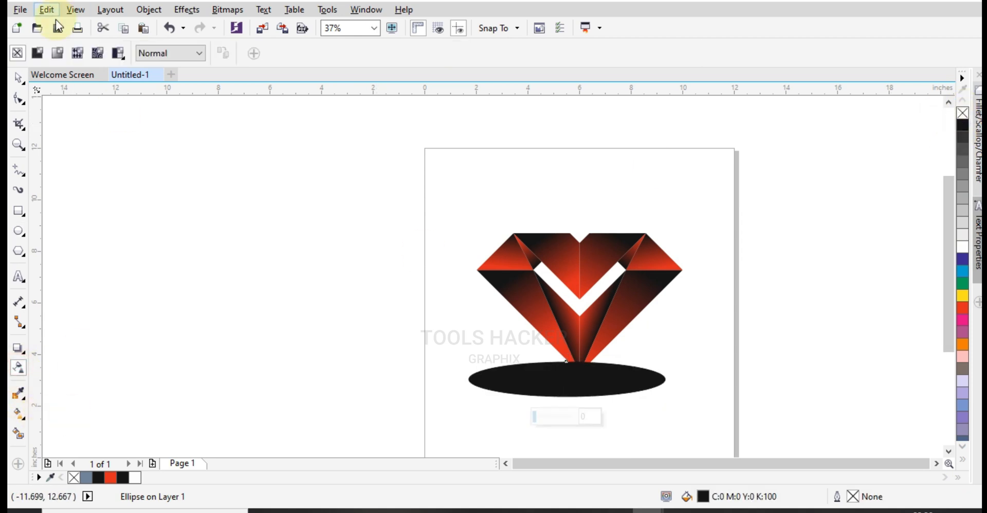
click(57, 53)
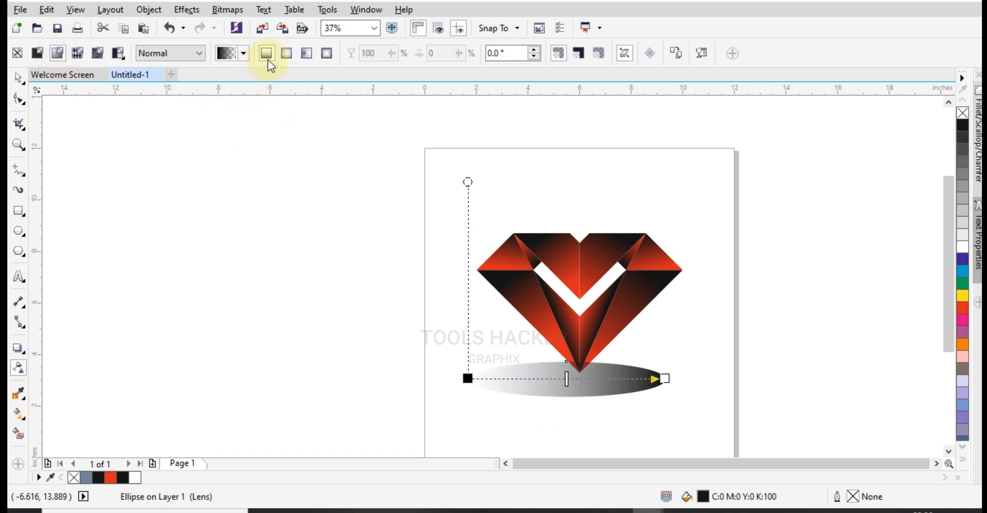
click(286, 53)
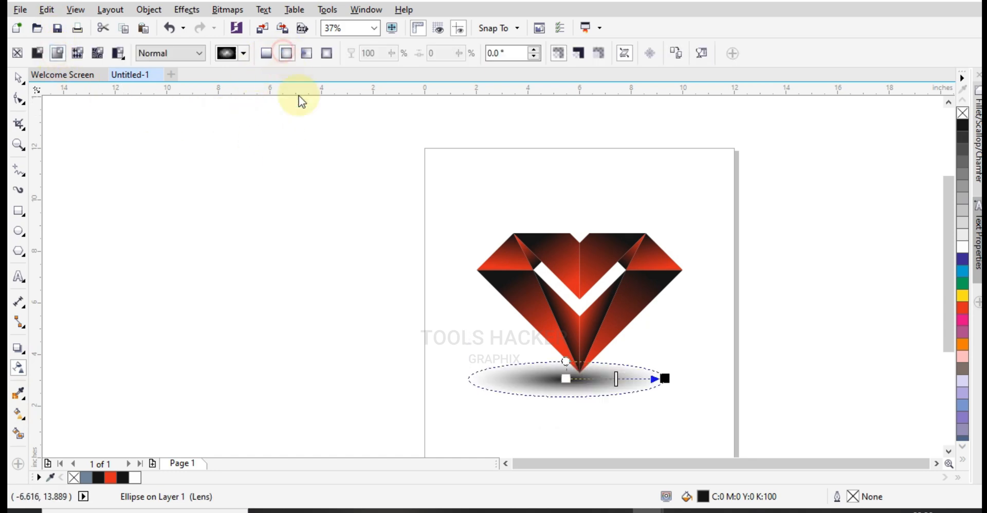
Move the shadow ellipse under the diamond's bottom tip and centre it horizontally with the diamond.
click(18, 78)
drag(600, 386, 616, 380)
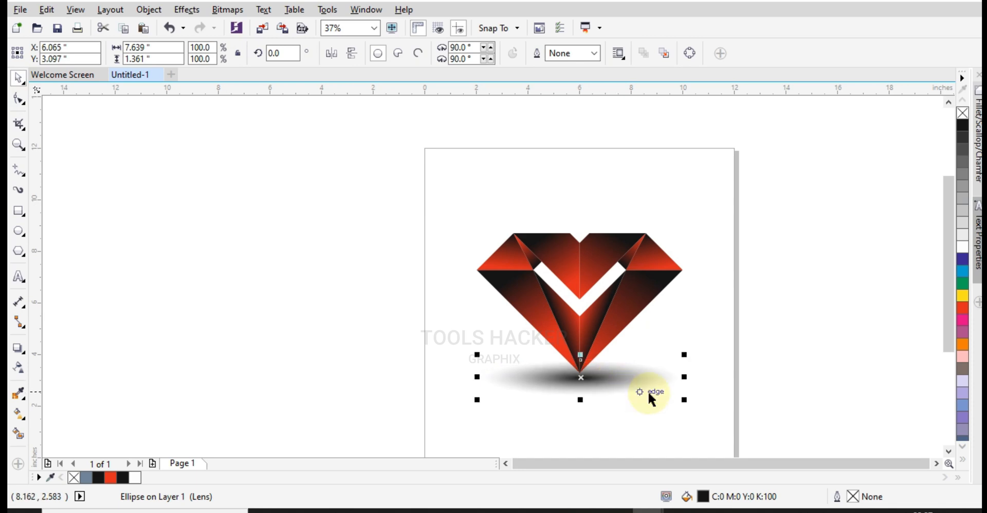
shift+click(610, 310)
click(687, 361)
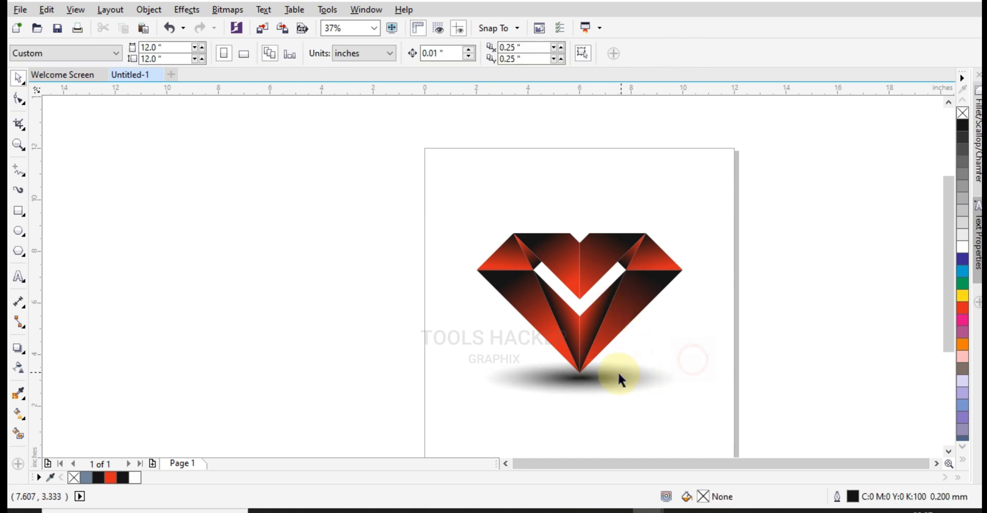
Widen the shadow ellipse slightly on both sides, keeping it centred under the diamond.
click(617, 375)
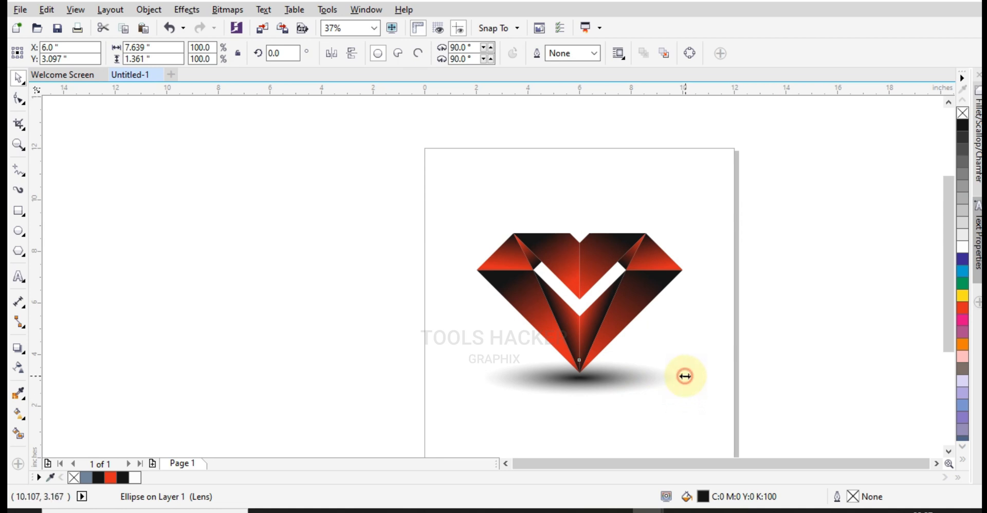
drag(685, 376, 694, 402)
click(764, 345)
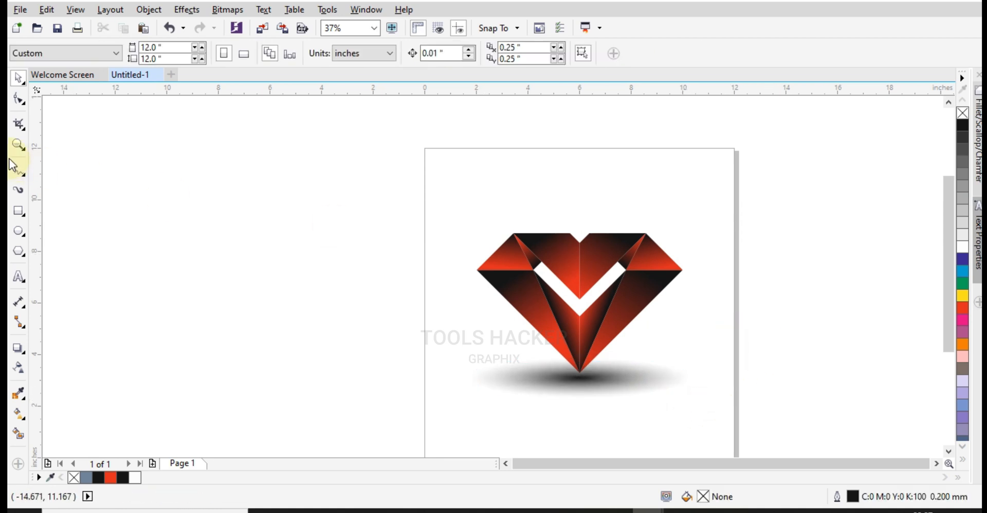
click(19, 144)
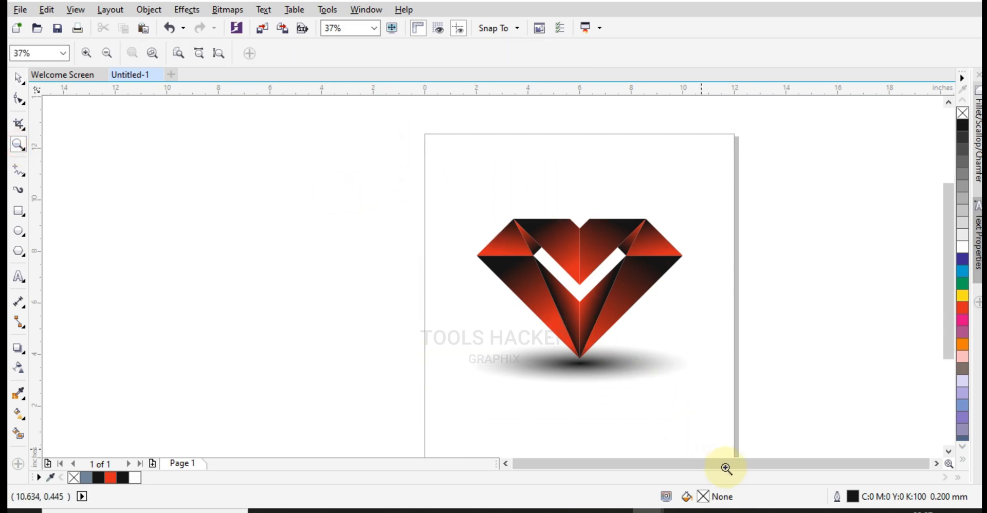